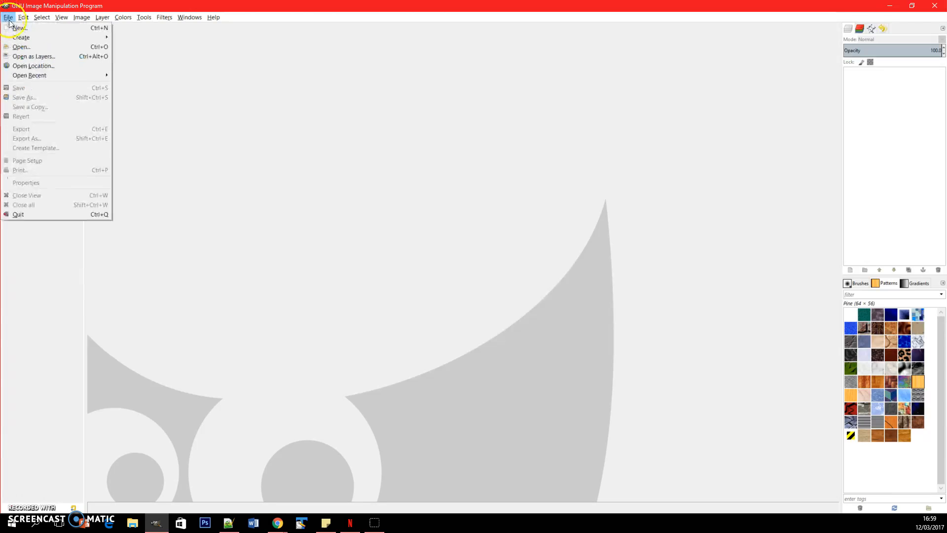
# Open landscape.jpg from the GIMP tut folder and turn on the chain link for its layer
pyautogui.click(20, 47)
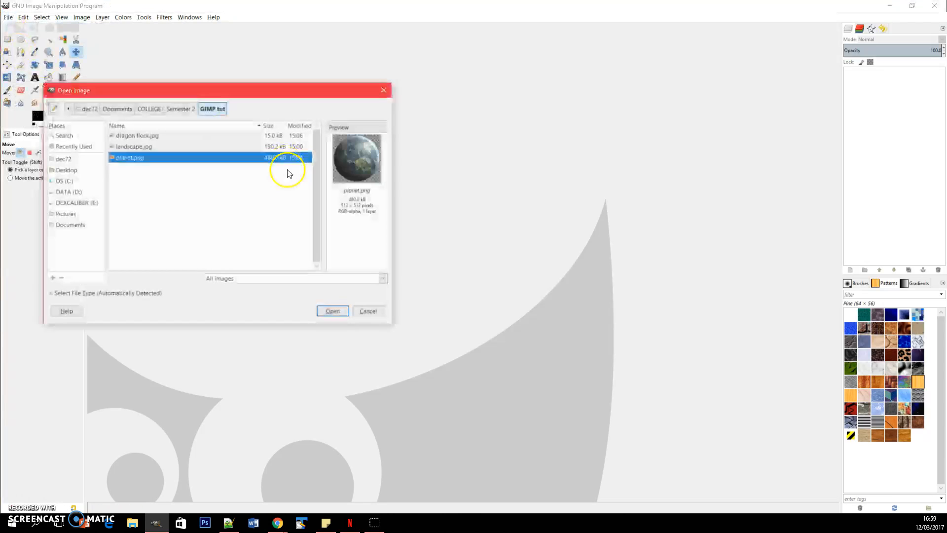
pyautogui.click(175, 145)
pyautogui.click(333, 312)
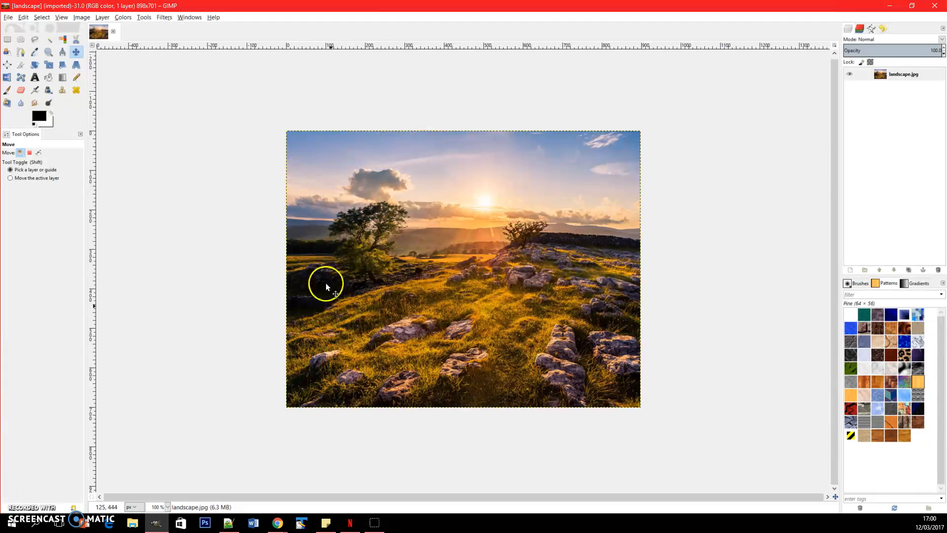
pyautogui.click(860, 74)
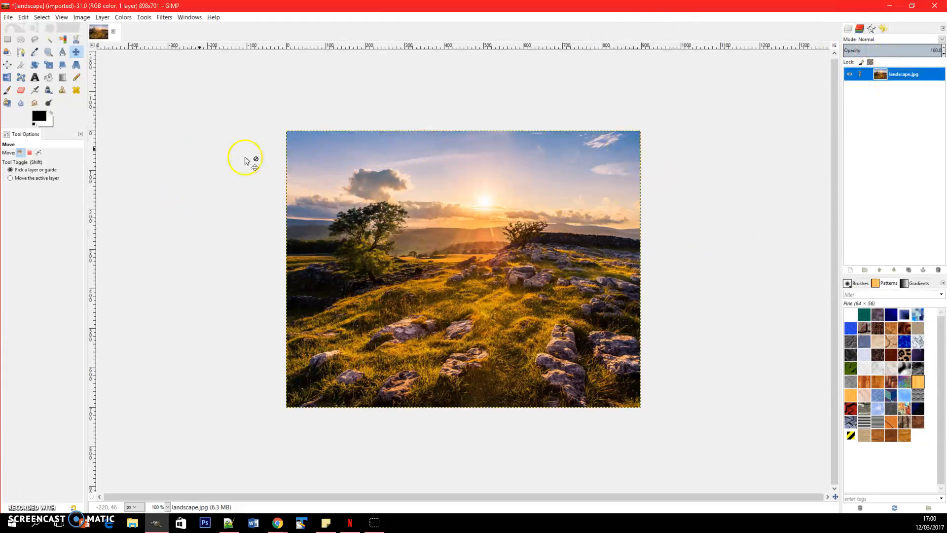
# Open planet.png from the GIMP tut folder as a separate image
pyautogui.click(8, 17)
pyautogui.click(21, 46)
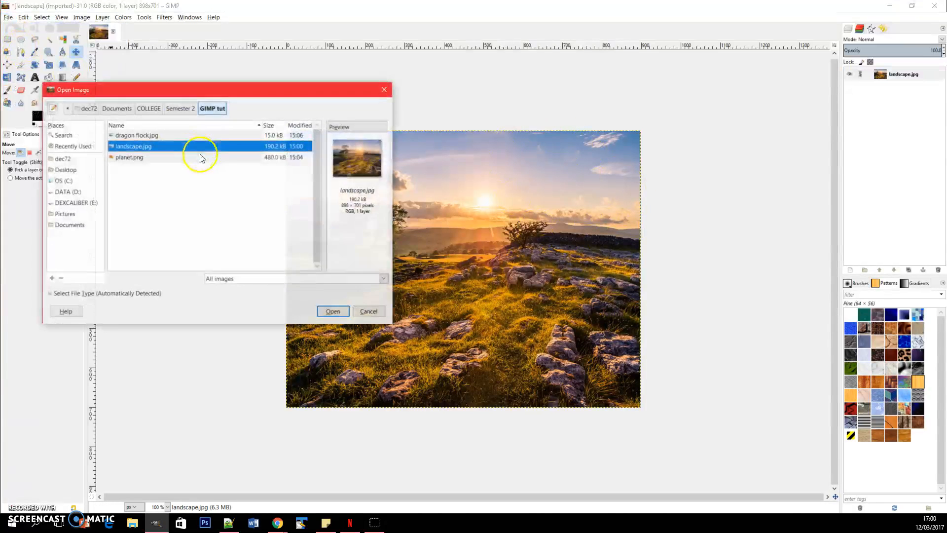
pyautogui.click(176, 157)
pyautogui.click(333, 312)
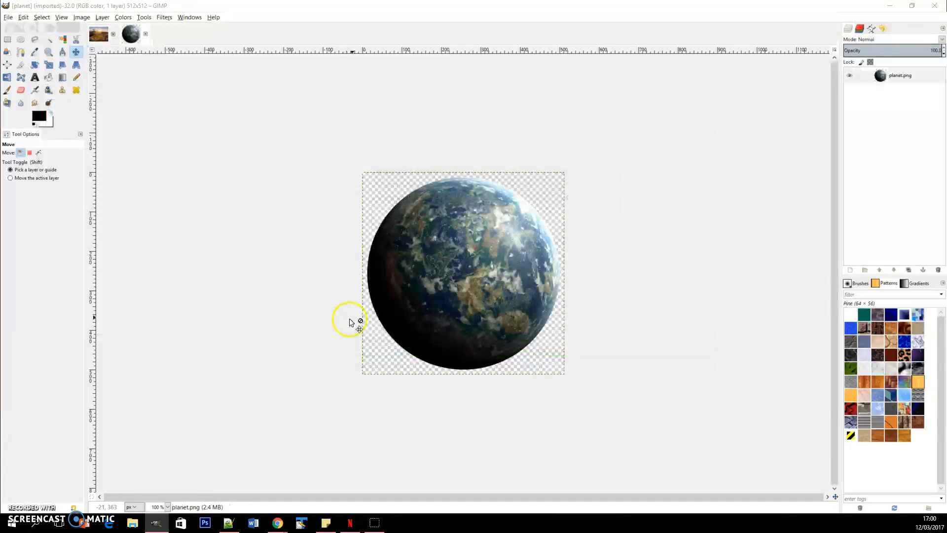
# Copy the planet into the landscape image and turn the floating selection into a new layer
pyautogui.click(444, 250)
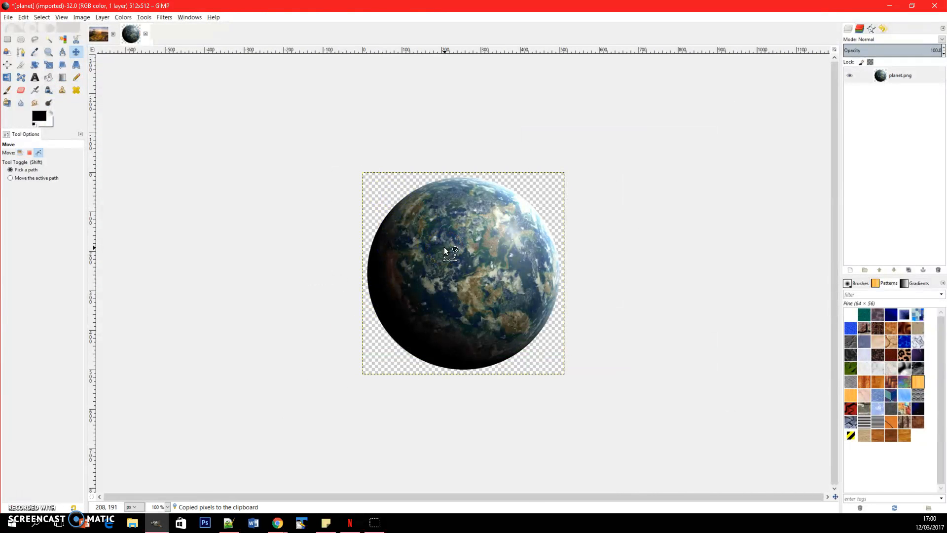
pyautogui.click(99, 34)
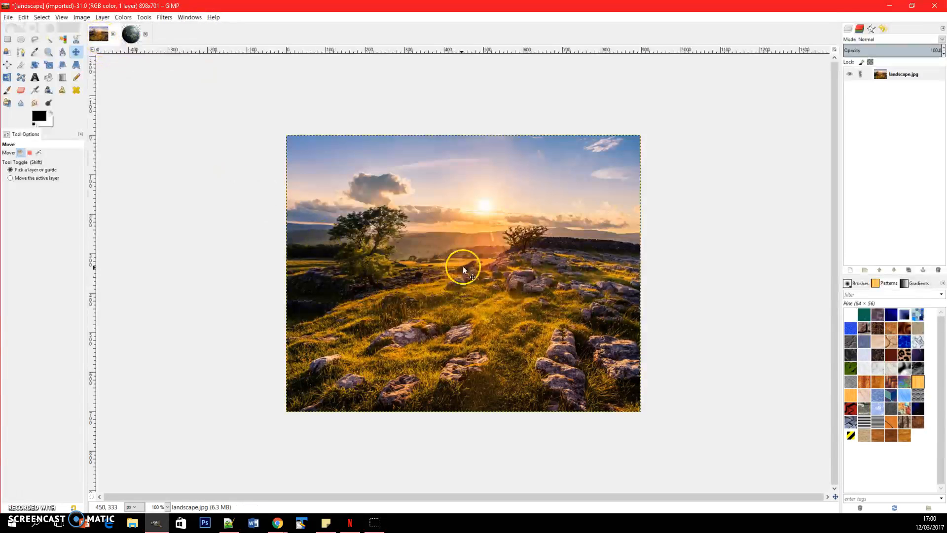
pyautogui.hotkey('ctrl', 'v')
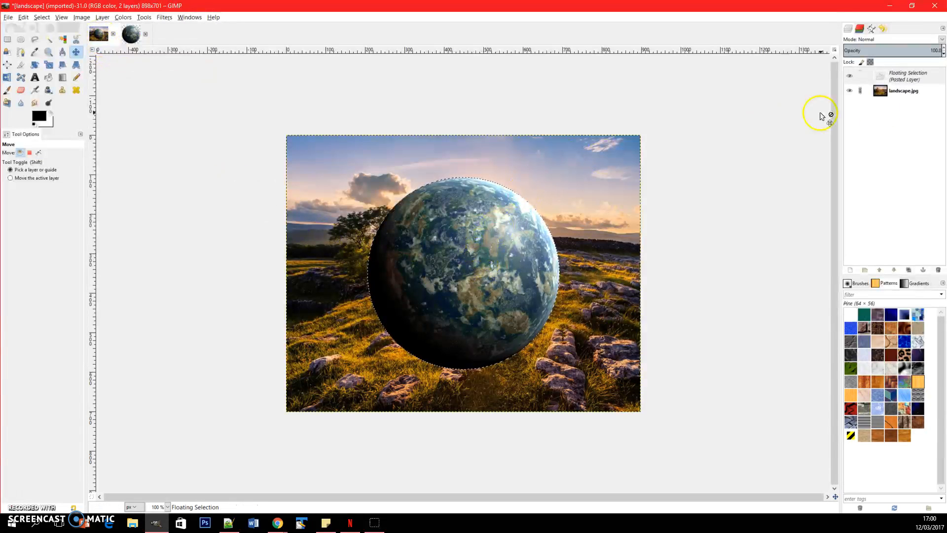
pyautogui.rightClick(904, 75)
pyautogui.click(853, 90)
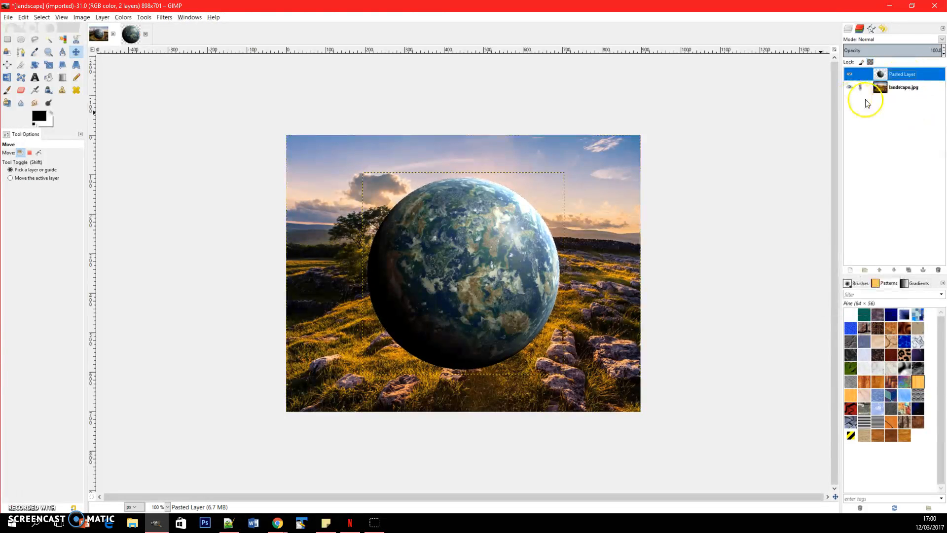
# Rename the pasted layer to Planet and shift the planet slightly up and to the left over the landscape
pyautogui.doubleClick(906, 77)
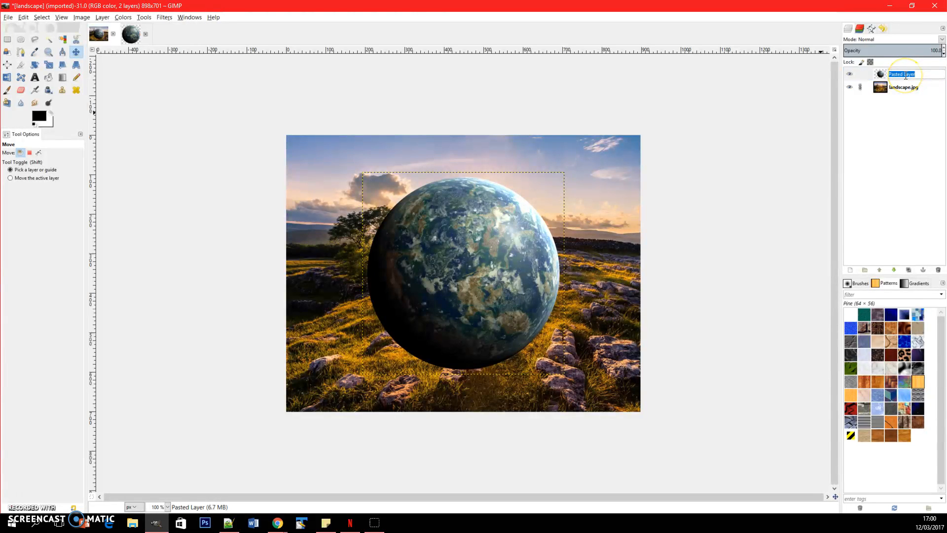
pyautogui.press('Return')
pyautogui.moveTo(501, 256); pyautogui.dragTo(415, 306)
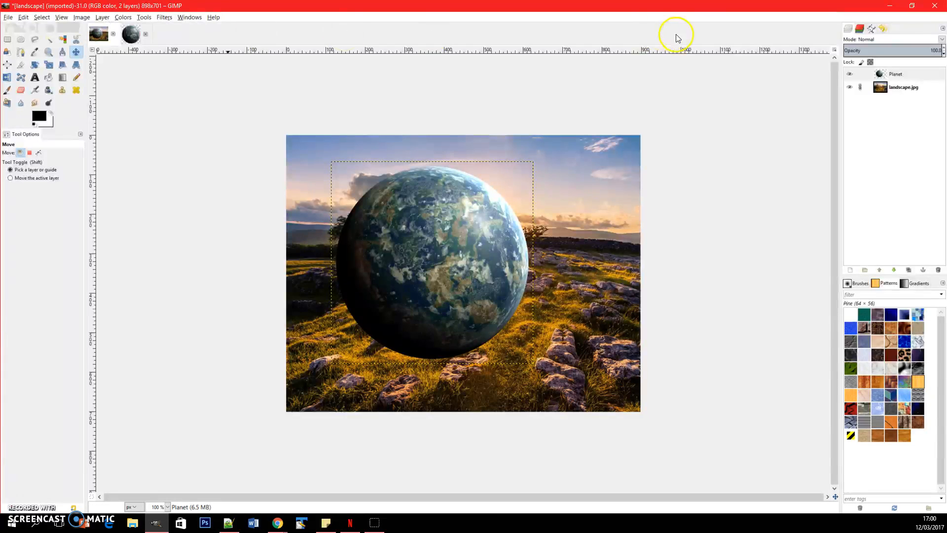
# Flip the Planet layer horizontally and vertically, and move the planet up and to the right over the landscape
pyautogui.click(919, 75)
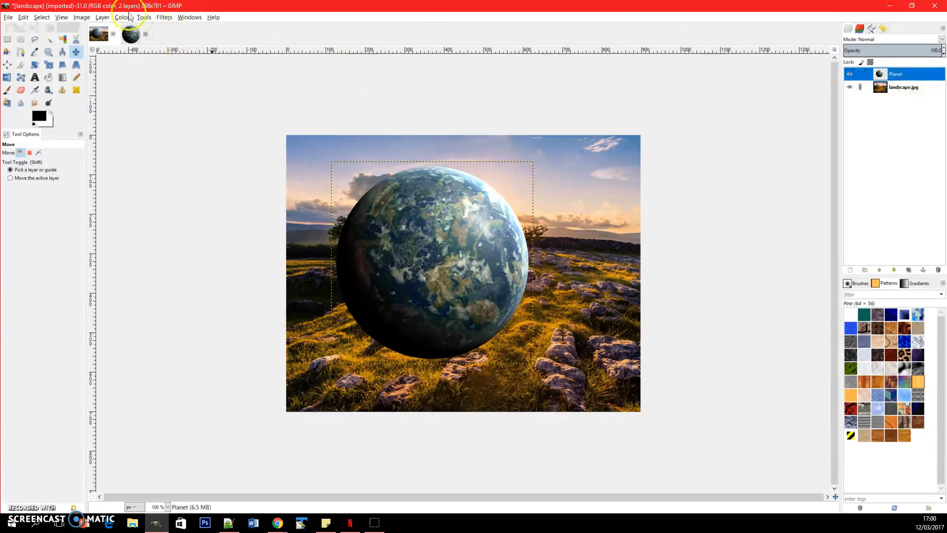
pyautogui.click(102, 17)
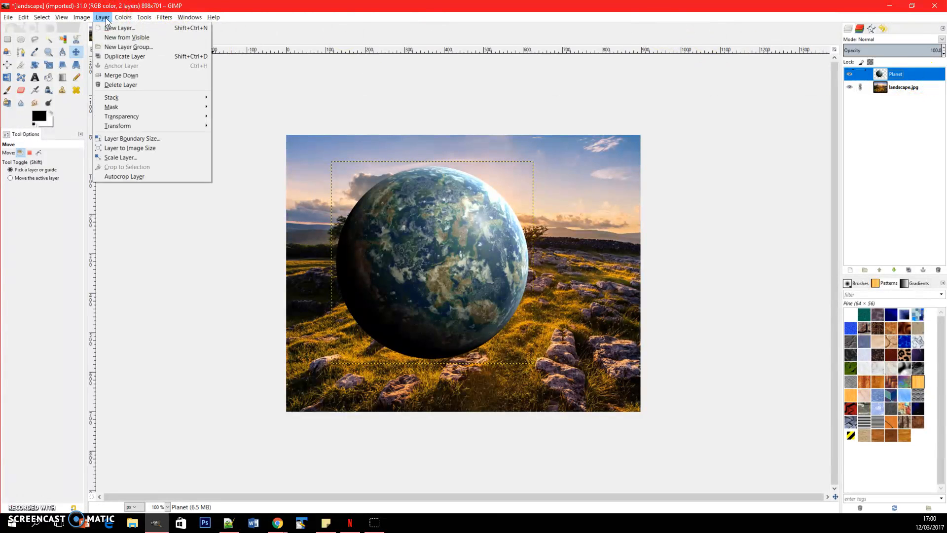
pyautogui.moveTo(122, 125)
pyautogui.click(227, 126)
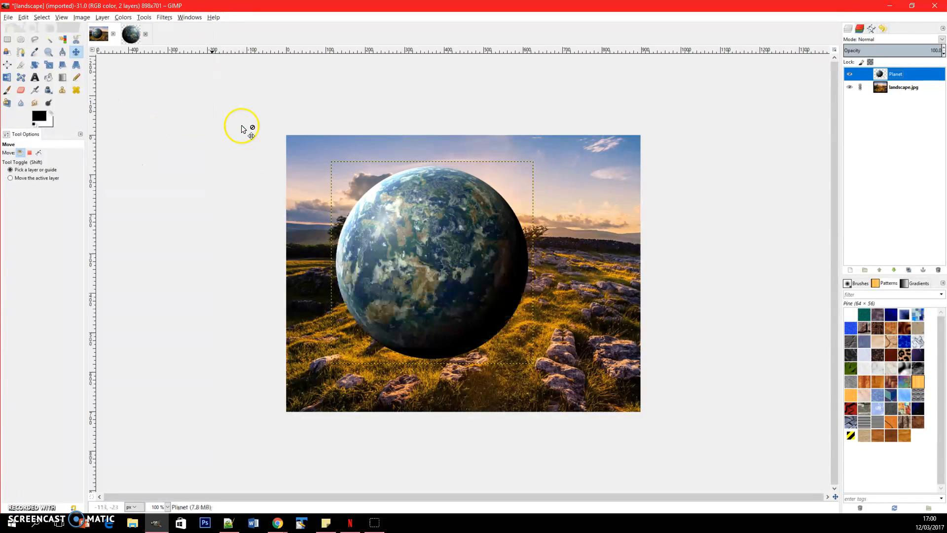
pyautogui.click(103, 19)
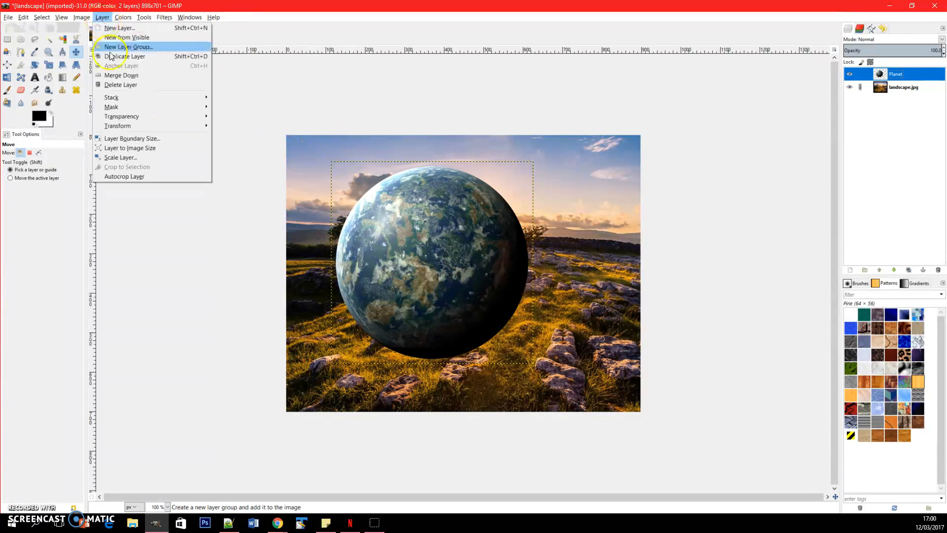
pyautogui.moveTo(191, 126)
pyautogui.click(241, 136)
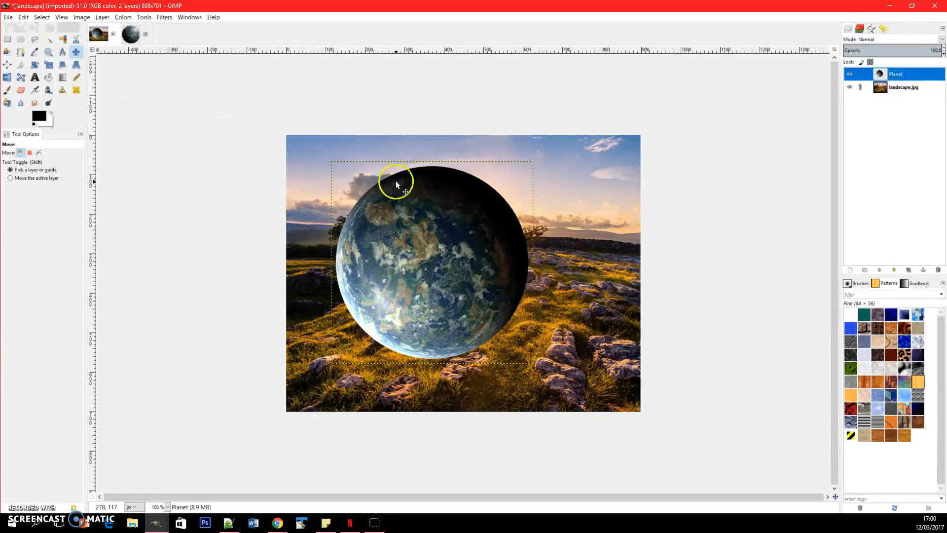
pyautogui.moveTo(451, 279); pyautogui.dragTo(483, 236)
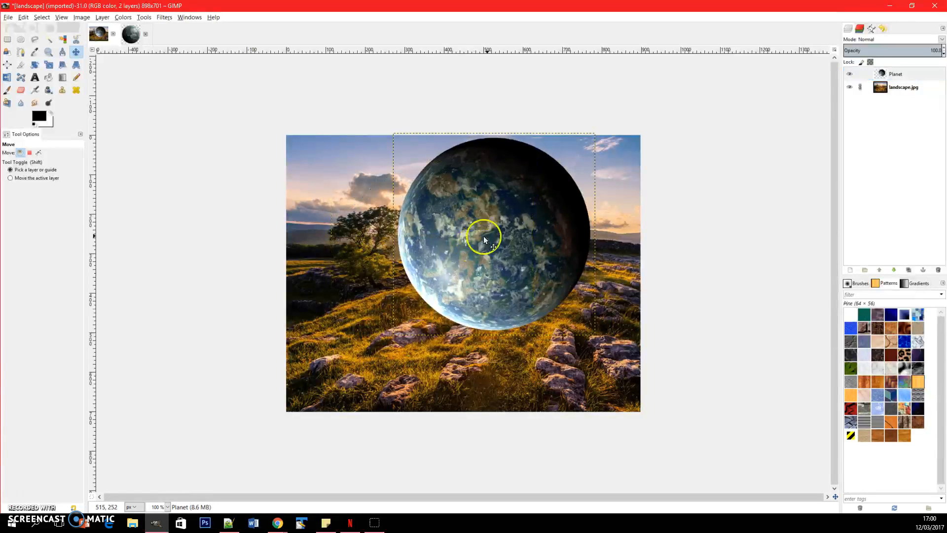
# Scale the Planet layer proportionally to 250 px wide and move it into the landscape's upper-right corner, partly past the edges
pyautogui.rightClick(891, 77)
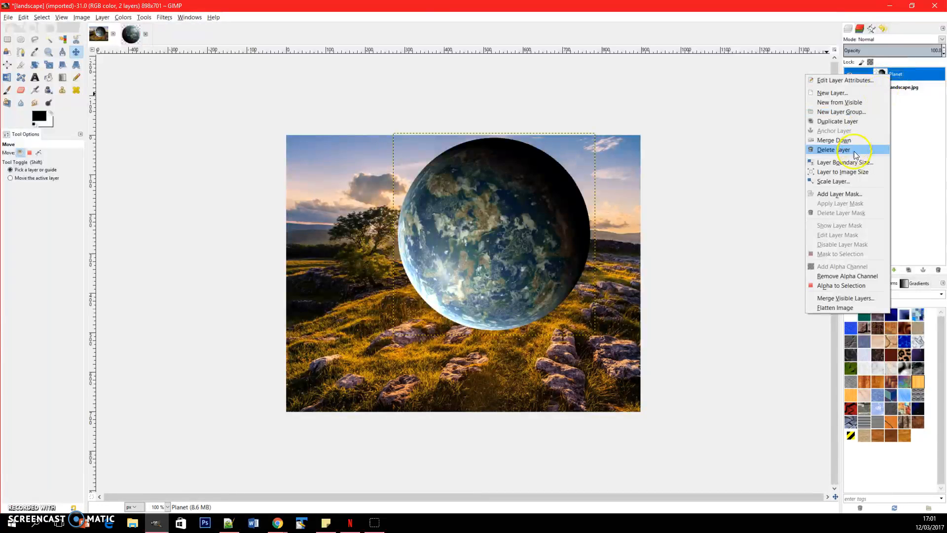
pyautogui.click(841, 182)
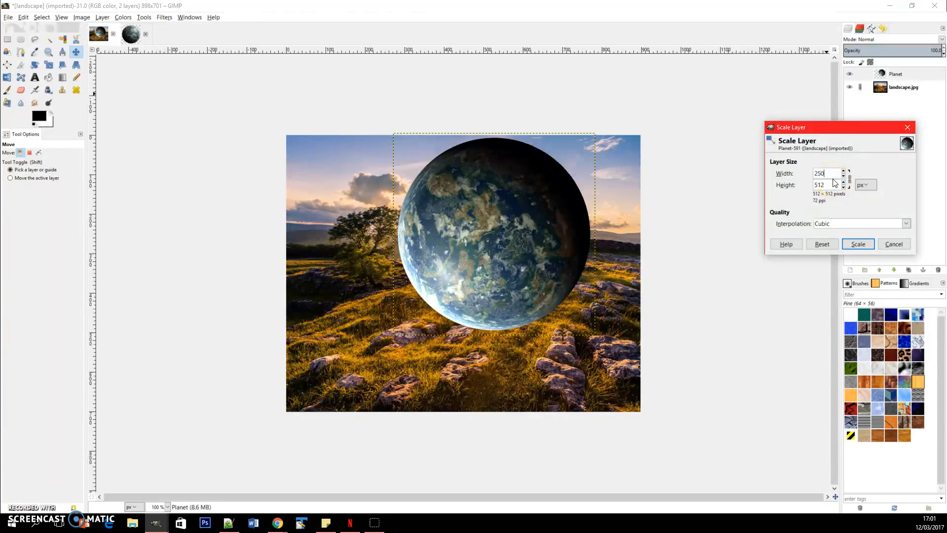
pyautogui.click(858, 244)
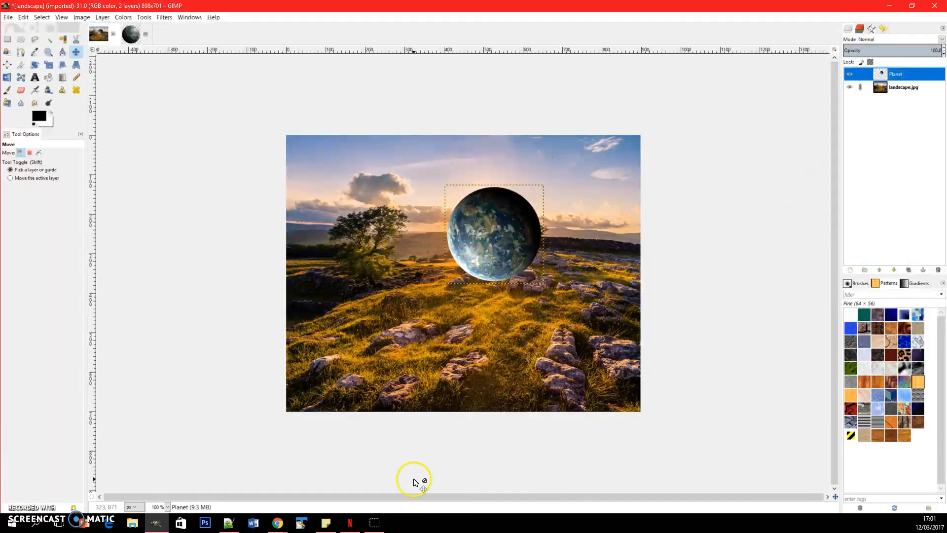
pyautogui.moveTo(490, 259); pyautogui.dragTo(600, 181)
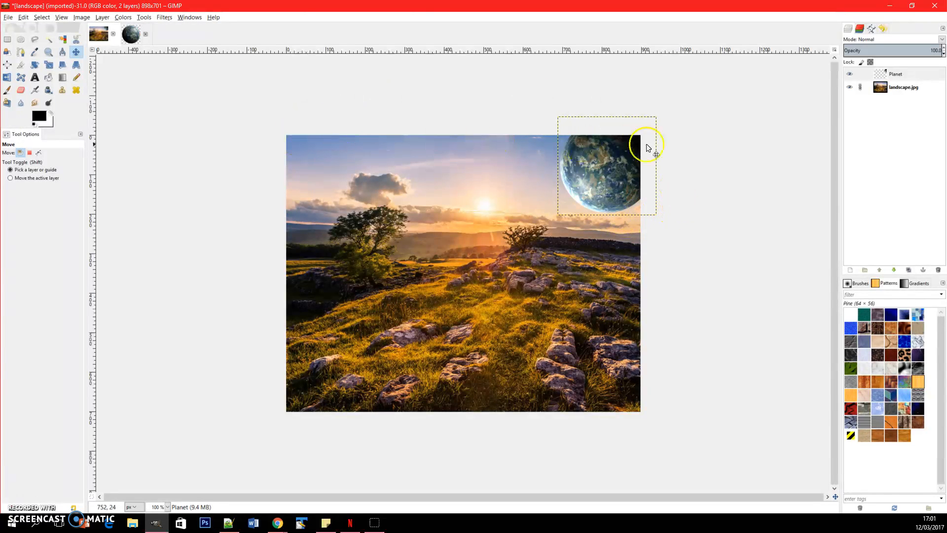
# Start the Lighting Effects filter on the Planet layer and place the light source at the planet's lower-left side
pyautogui.click(886, 74)
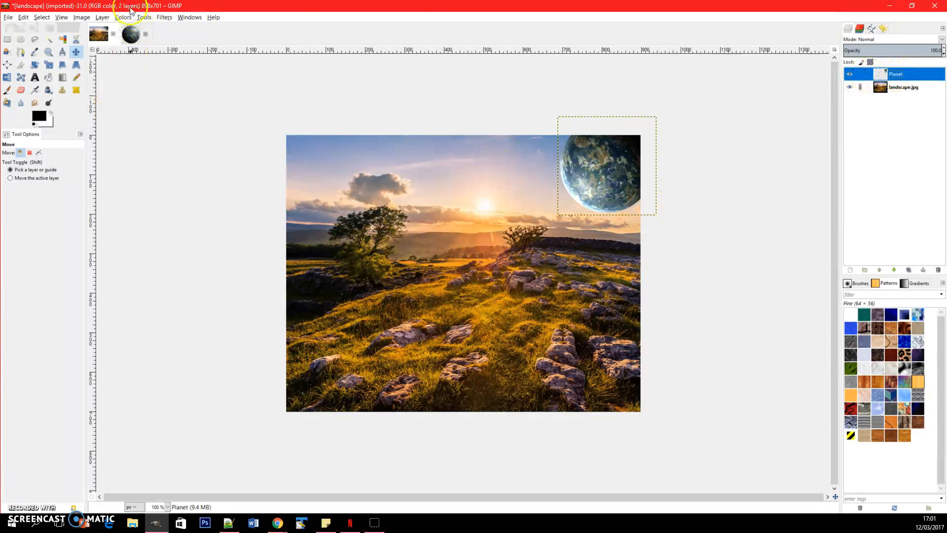
pyautogui.click(165, 17)
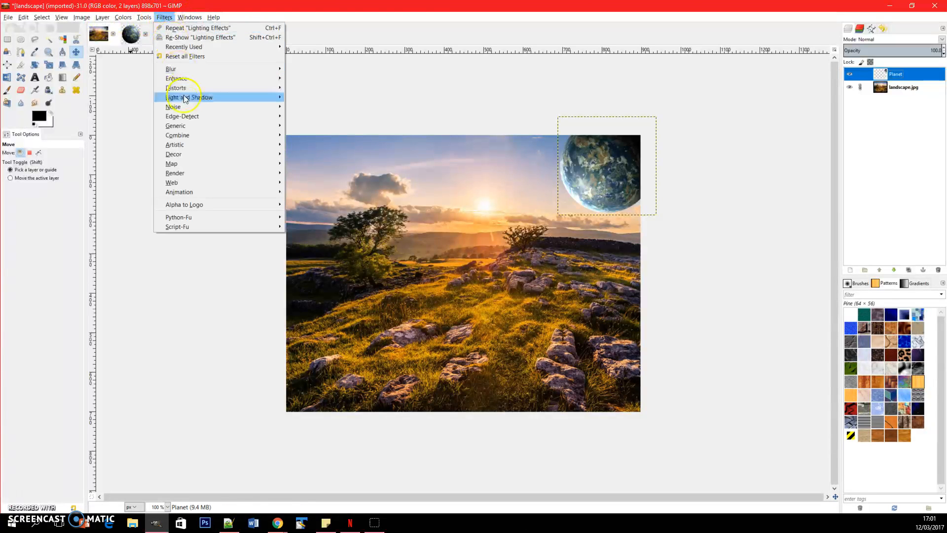
pyautogui.moveTo(217, 97)
pyautogui.click(316, 114)
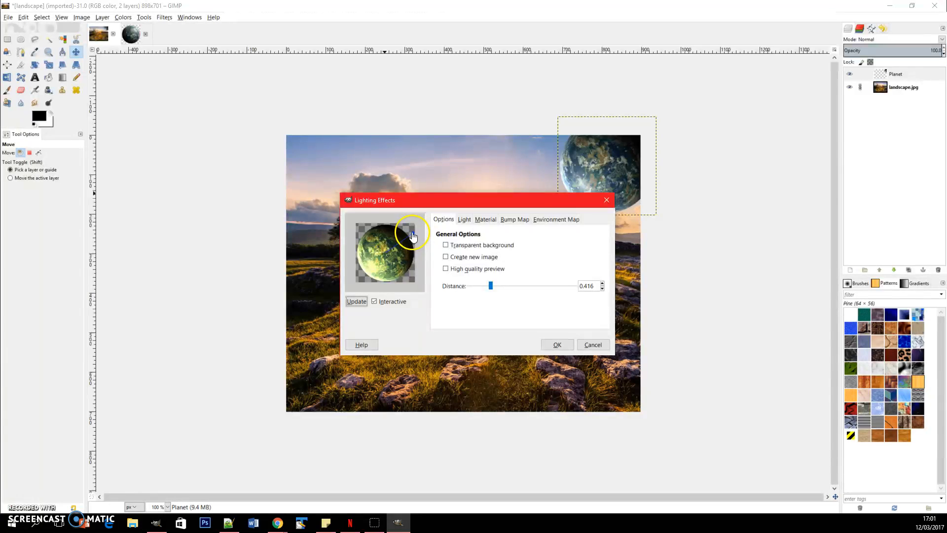
pyautogui.moveTo(414, 238); pyautogui.dragTo(354, 257)
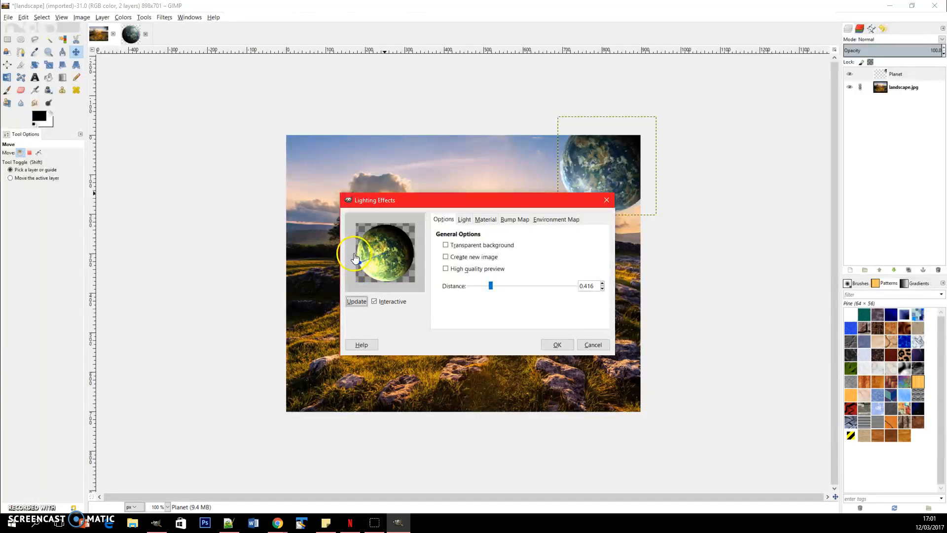
# Set the observer distance of the lighting effect to 0.900
pyautogui.click(496, 288)
pyautogui.moveTo(496, 288); pyautogui.dragTo(466, 288)
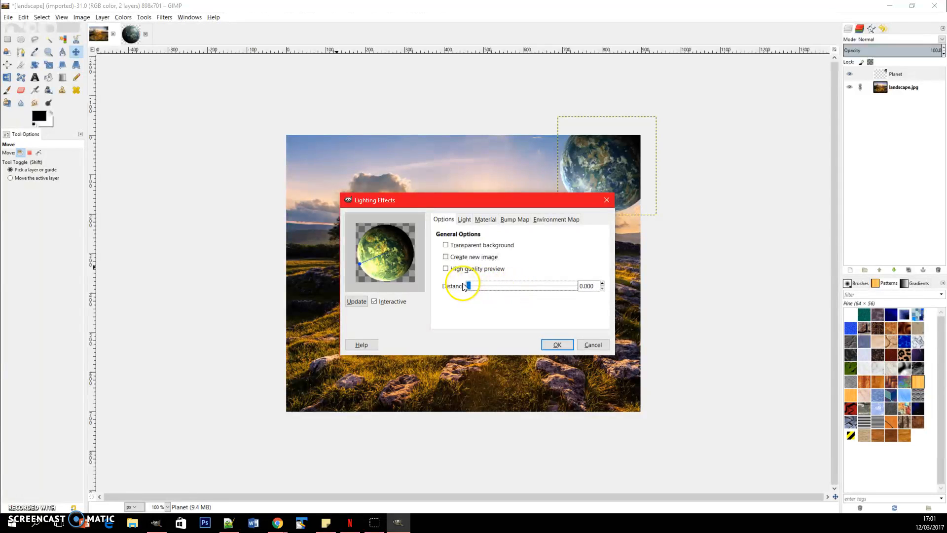
pyautogui.click(529, 289)
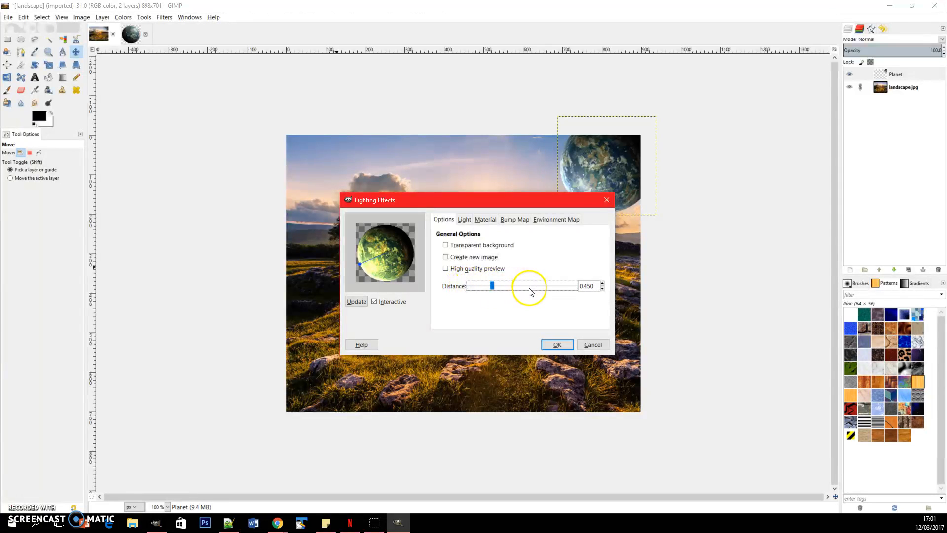
pyautogui.moveTo(498, 288); pyautogui.dragTo(522, 290)
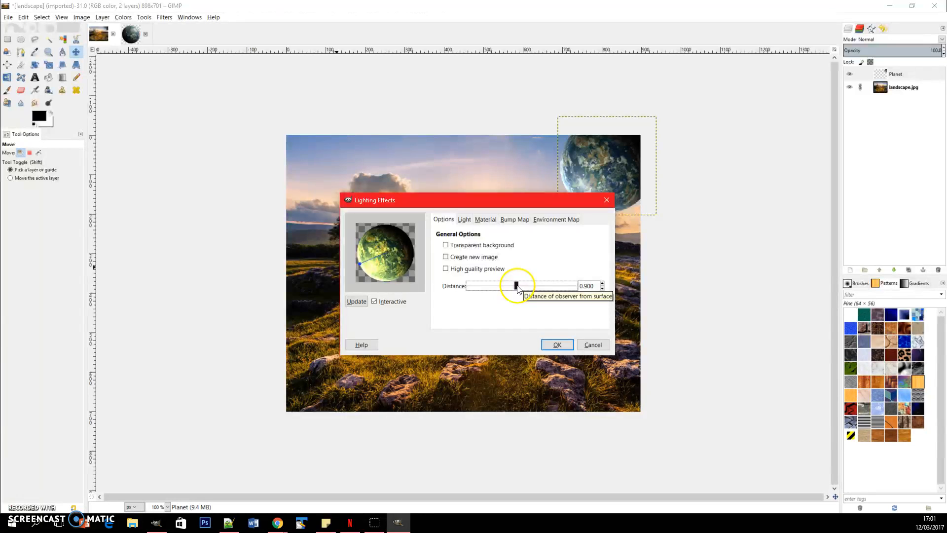
# Change the colour of Light 1 to the pale yellow fdff6f
pyautogui.click(464, 220)
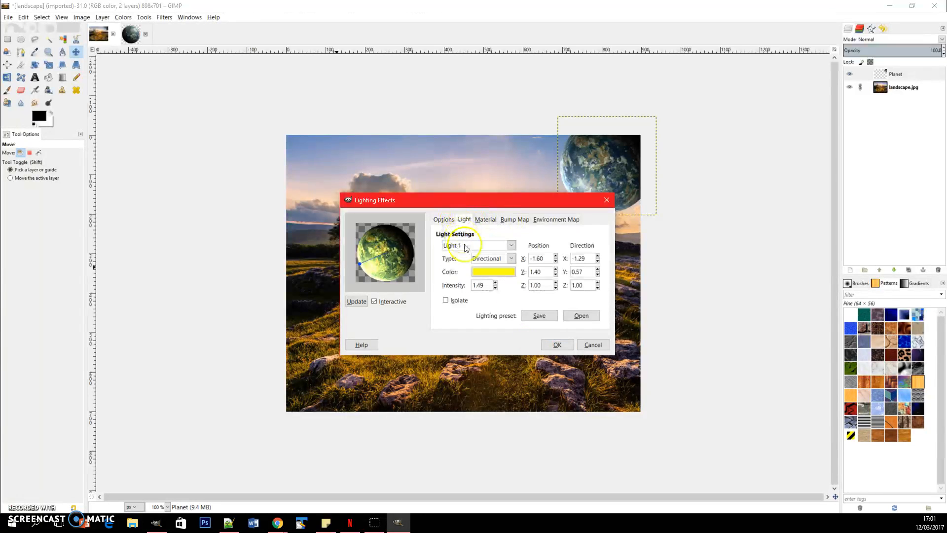
pyautogui.click(490, 272)
pyautogui.moveTo(462, 260)
pyautogui.mouseDown()
pyautogui.moveTo(434, 270)
pyautogui.moveTo(465, 279)
pyautogui.moveTo(409, 250)
pyautogui.moveTo(471, 312)
pyautogui.moveTo(475, 279)
pyautogui.moveTo(461, 284)
pyautogui.moveTo(467, 278)
pyautogui.mouseUp()
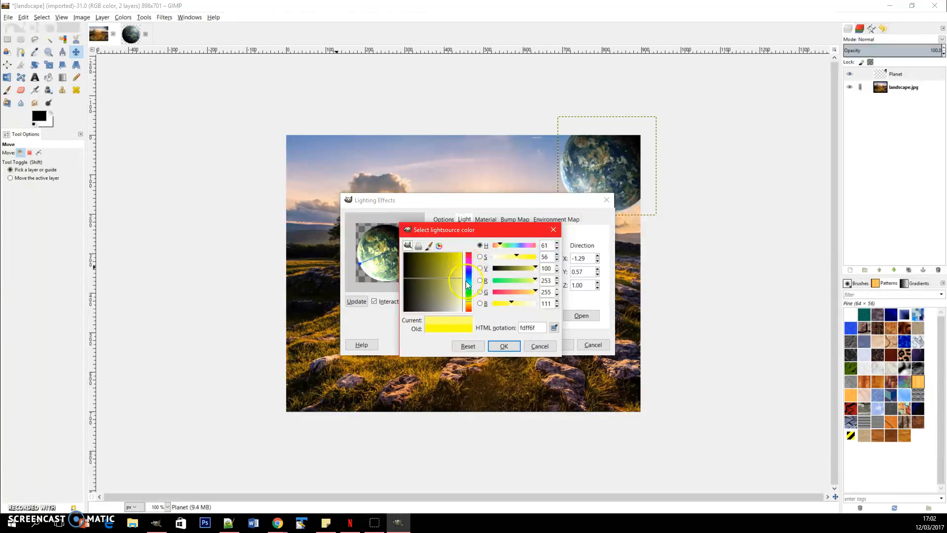
pyautogui.click(503, 345)
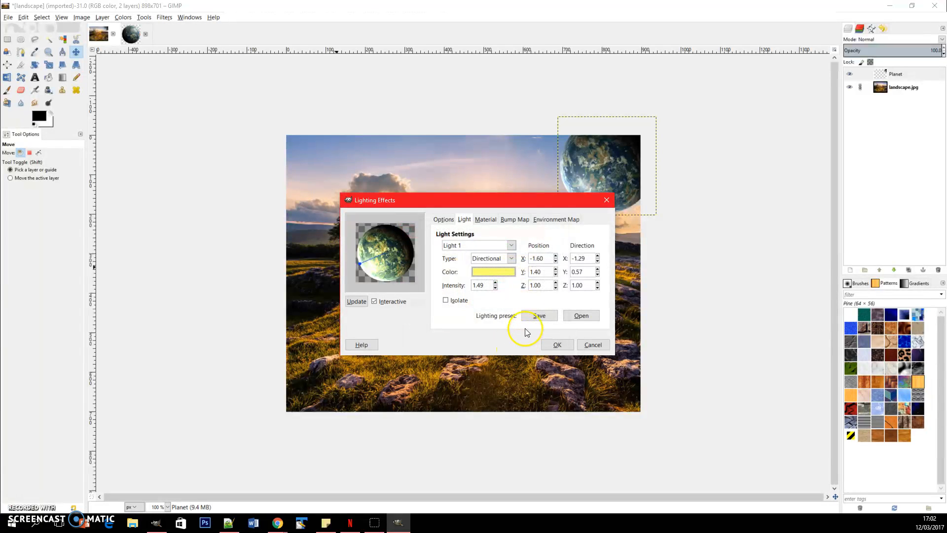
# Set the material properties of the lighting effect to Glowing 0.60 and Bright 0.28
pyautogui.click(485, 220)
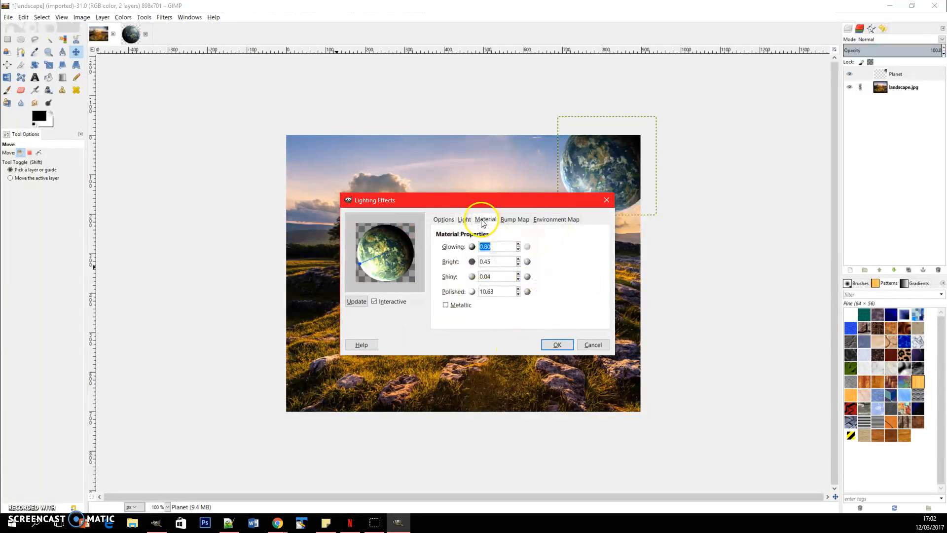
pyautogui.click(518, 251)
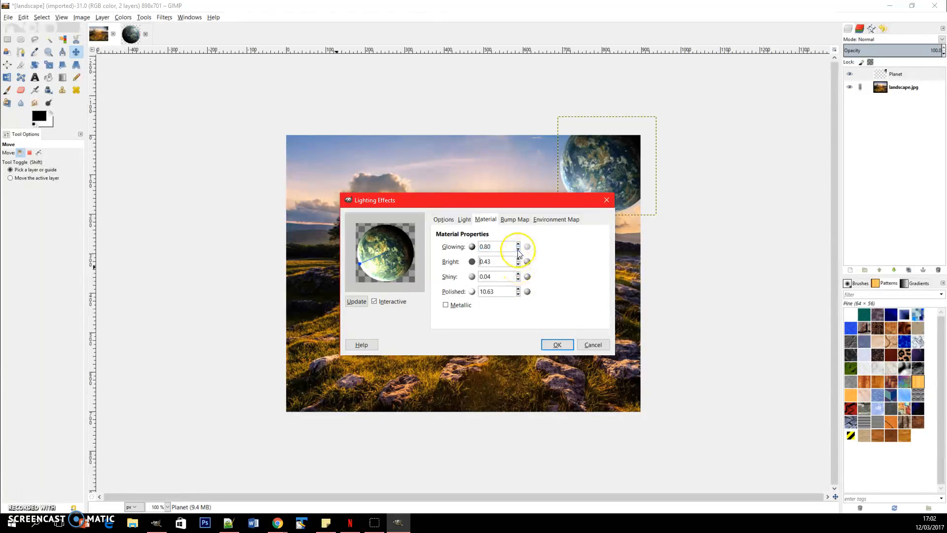
pyautogui.click(518, 253)
pyautogui.click(518, 253)
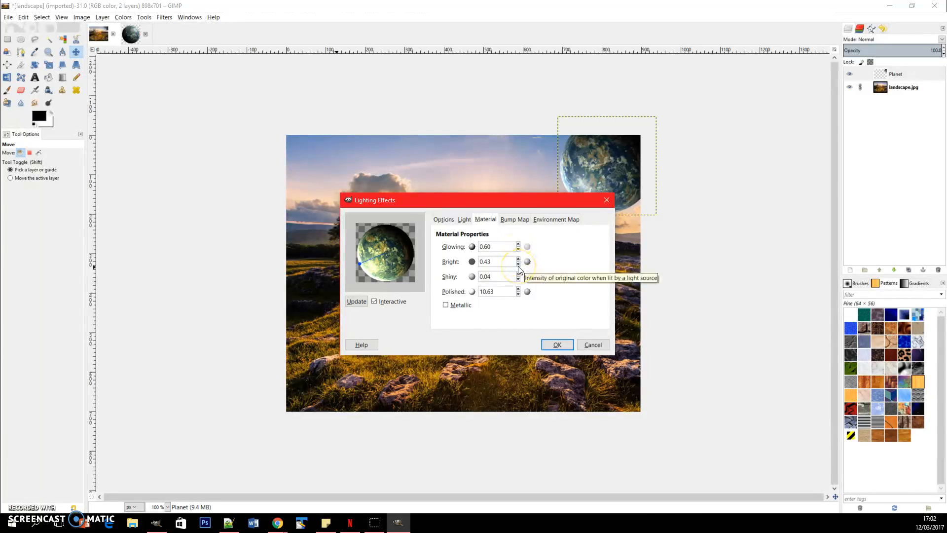
pyautogui.click(518, 265)
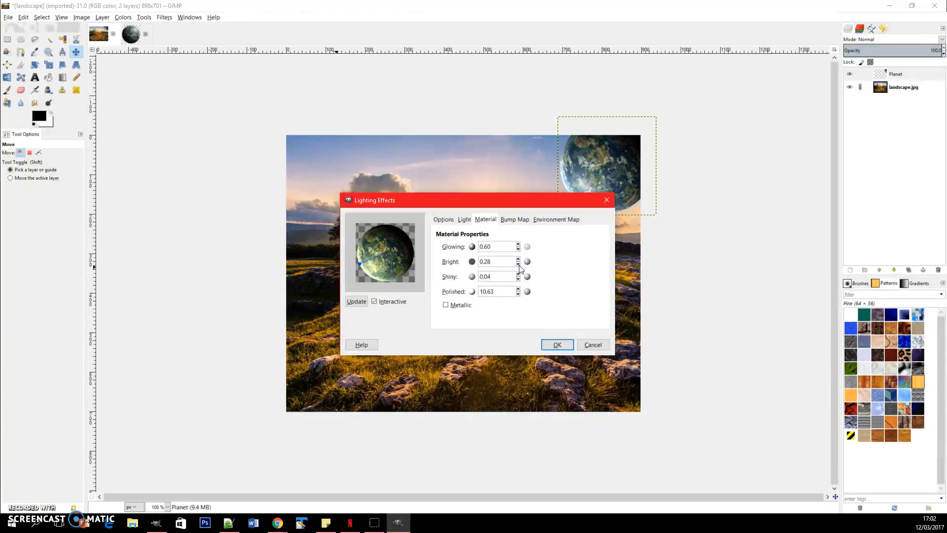
# Set the lighting material to Bright 0.22 and Glowing 0.76, and apply the lighting effect to the Planet layer
pyautogui.click(519, 265)
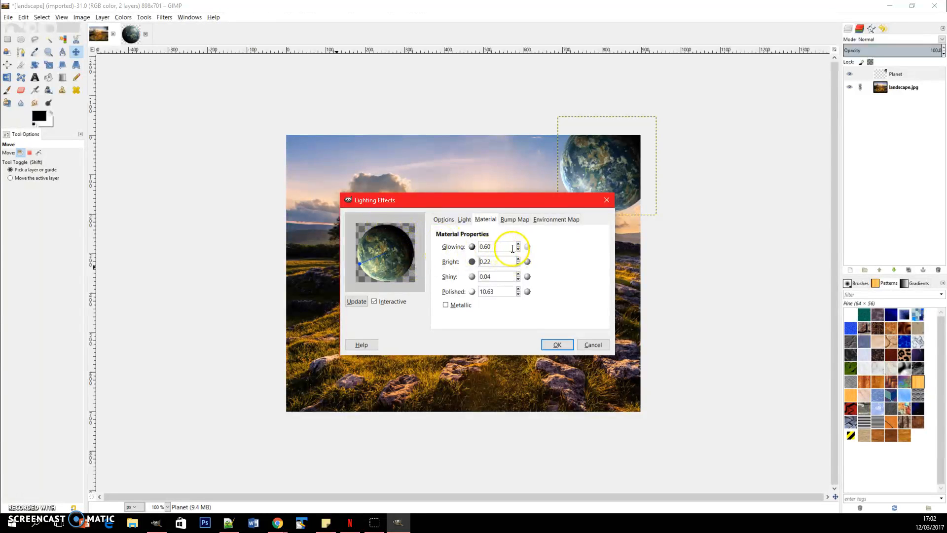
pyautogui.click(519, 245)
pyautogui.click(518, 244)
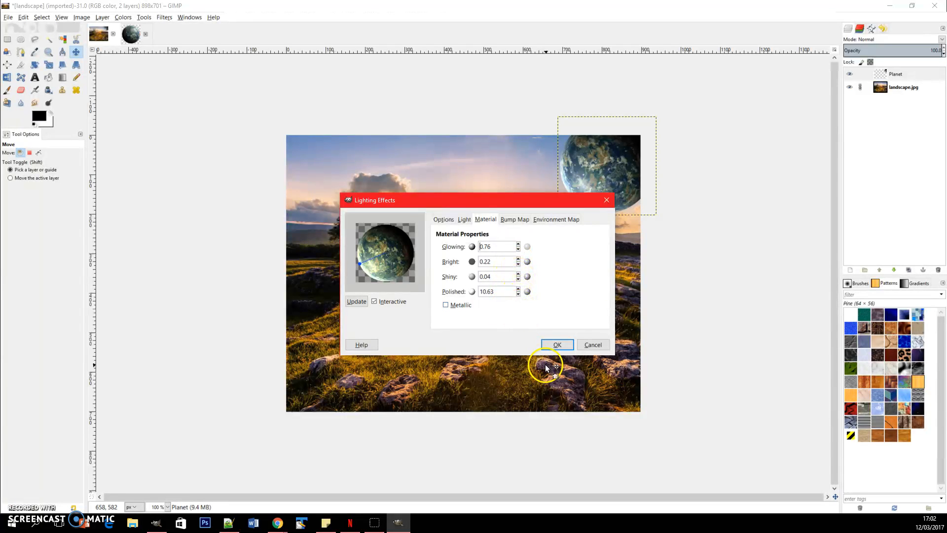
pyautogui.click(551, 347)
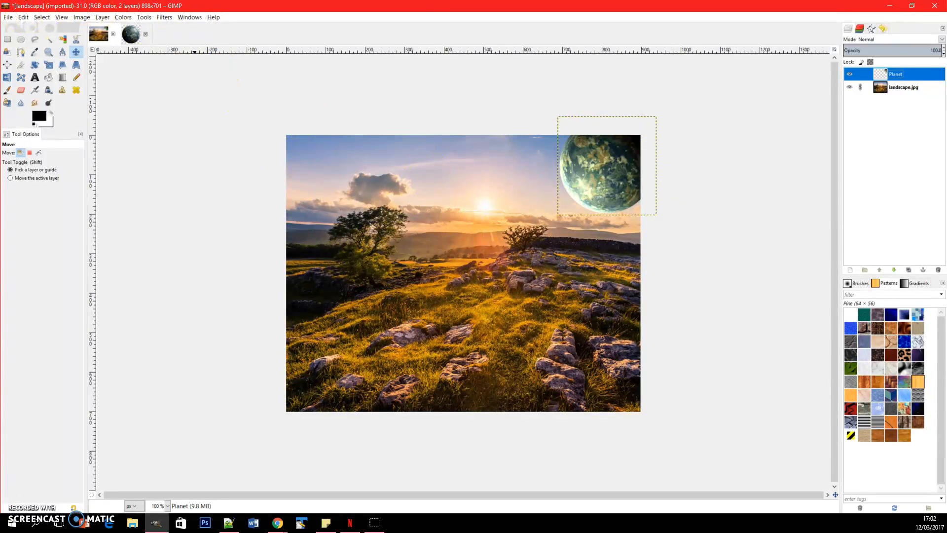
# Open the dragon flock.jpg image and copy all of its pixels
pyautogui.click(9, 19)
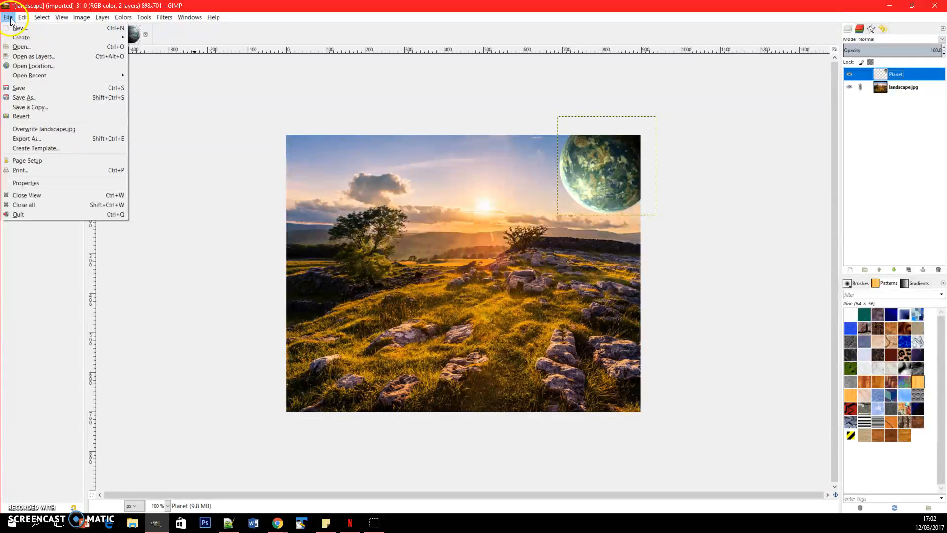
pyautogui.click(20, 47)
pyautogui.click(127, 135)
pyautogui.click(335, 313)
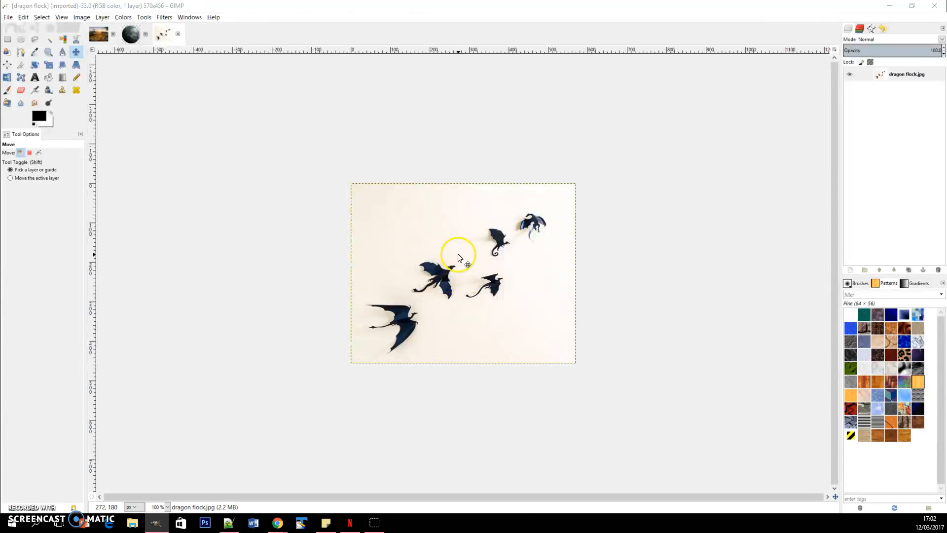
pyautogui.click(458, 257)
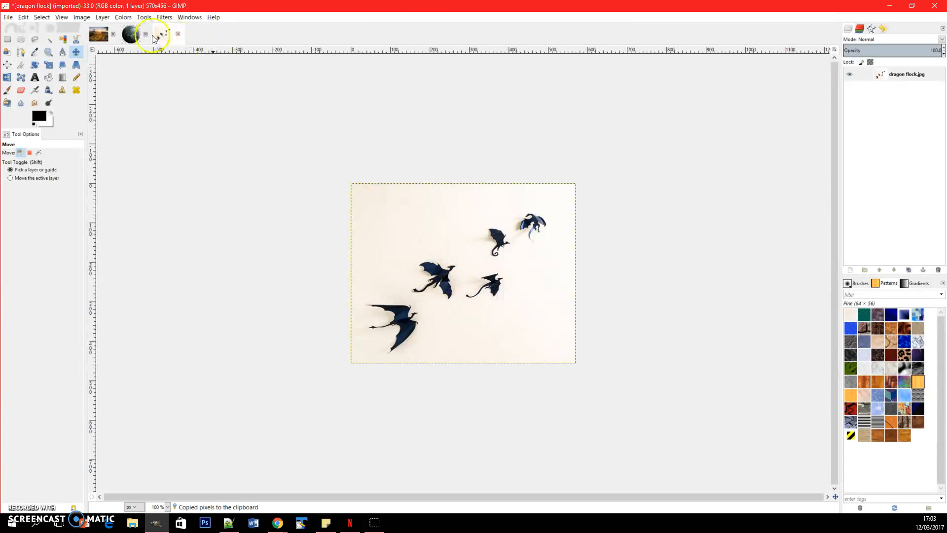
# Paste the copied dragon flock into the landscape image as a new layer
pyautogui.click(100, 35)
pyautogui.hotkey('ctrl', 'v')
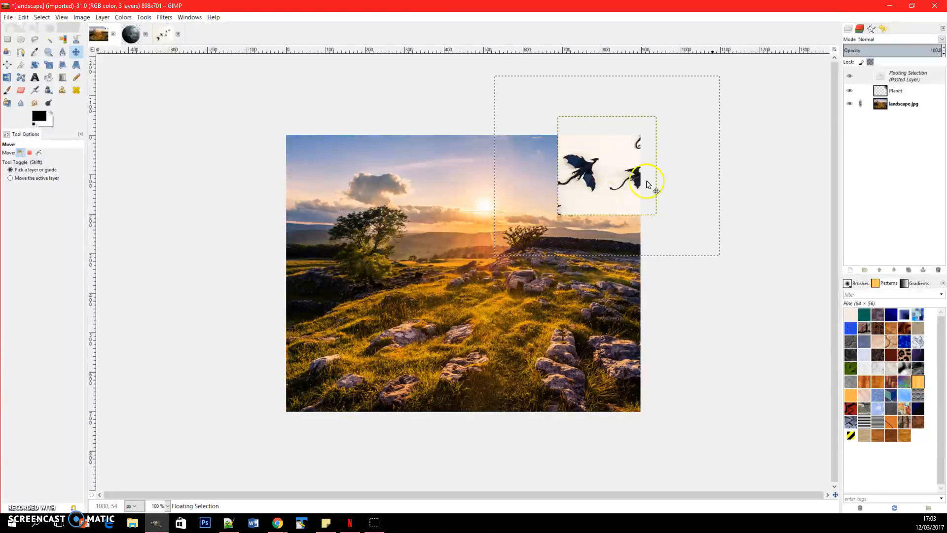
pyautogui.rightClick(868, 78)
pyautogui.click(872, 98)
# Move the pasted layer over the middle of the landscape and rename it Dragons
pyautogui.moveTo(585, 174); pyautogui.dragTo(409, 279)
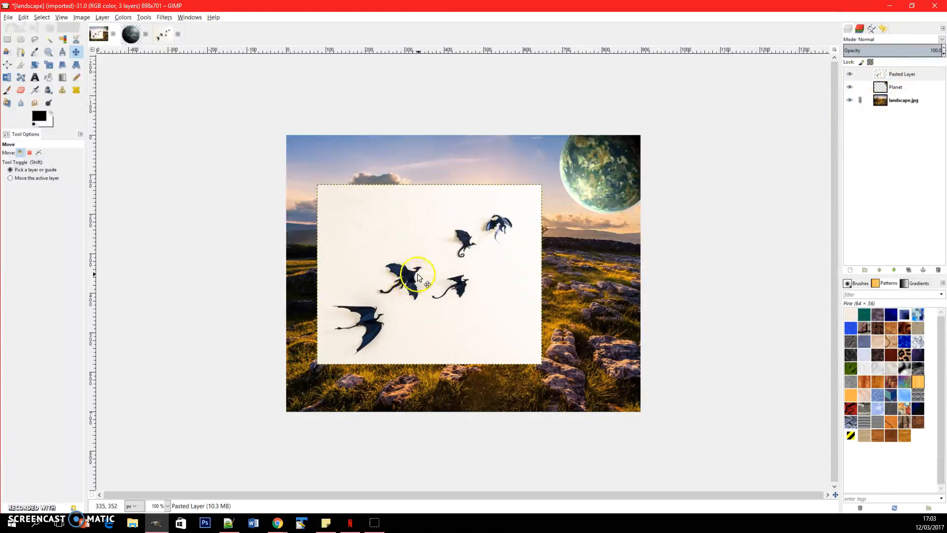
pyautogui.doubleClick(900, 74)
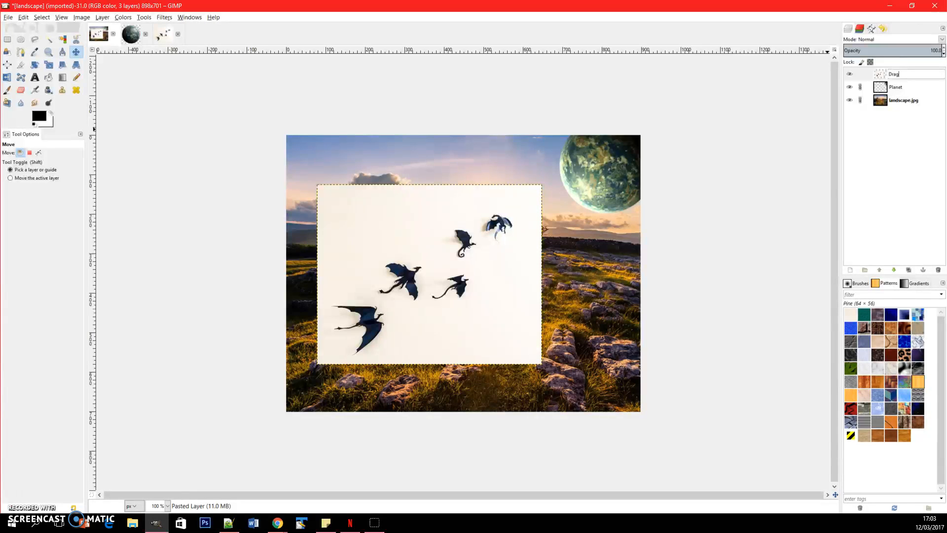
pyautogui.click(908, 160)
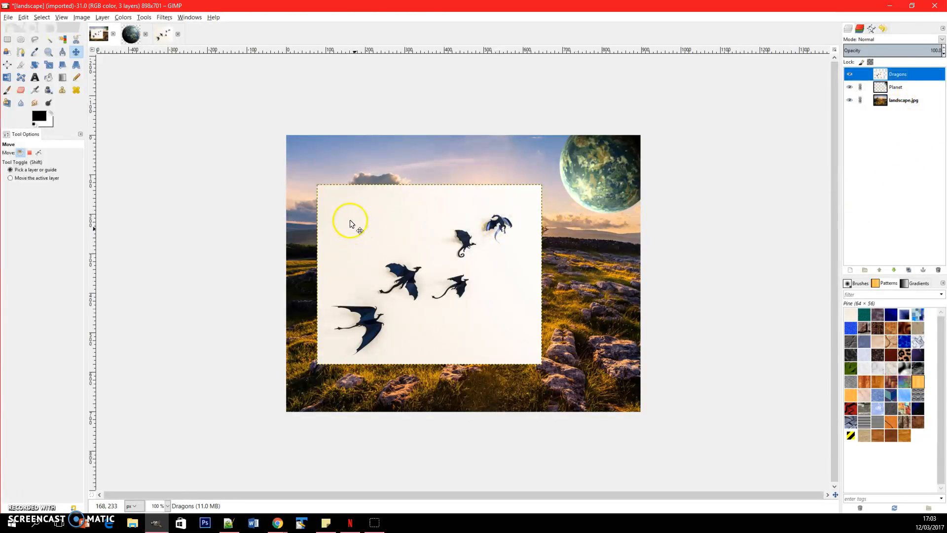
pyautogui.click(20, 54)
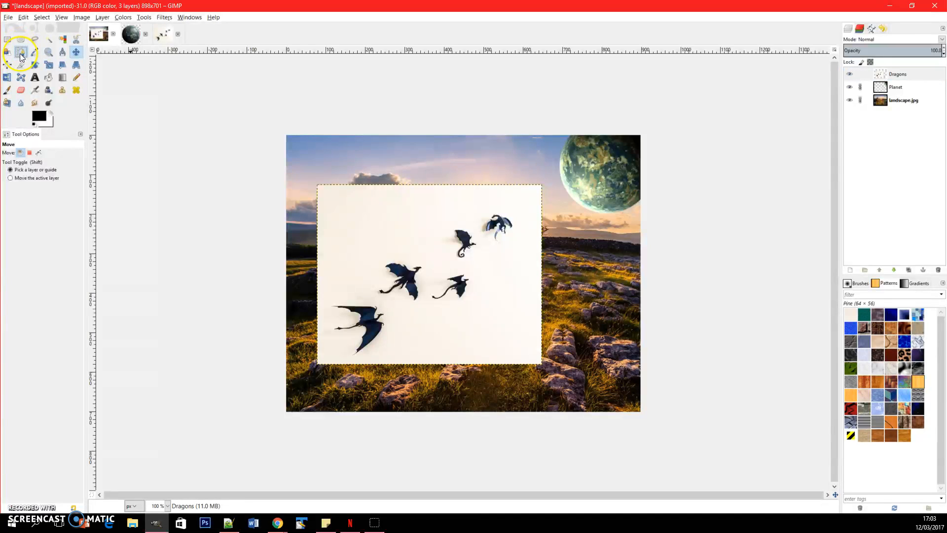
pyautogui.click(334, 306)
pyautogui.click(341, 305)
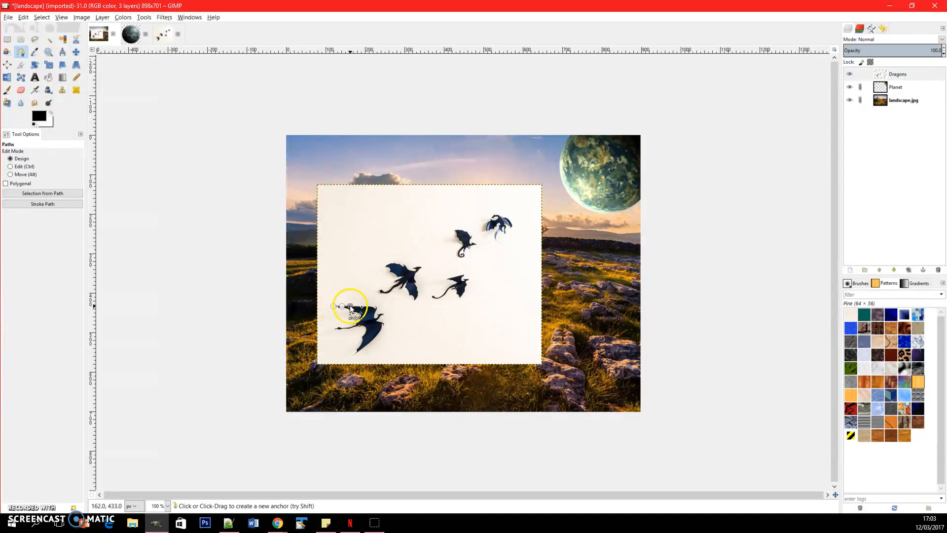
pyautogui.click(370, 306)
pyautogui.press('ctrl')
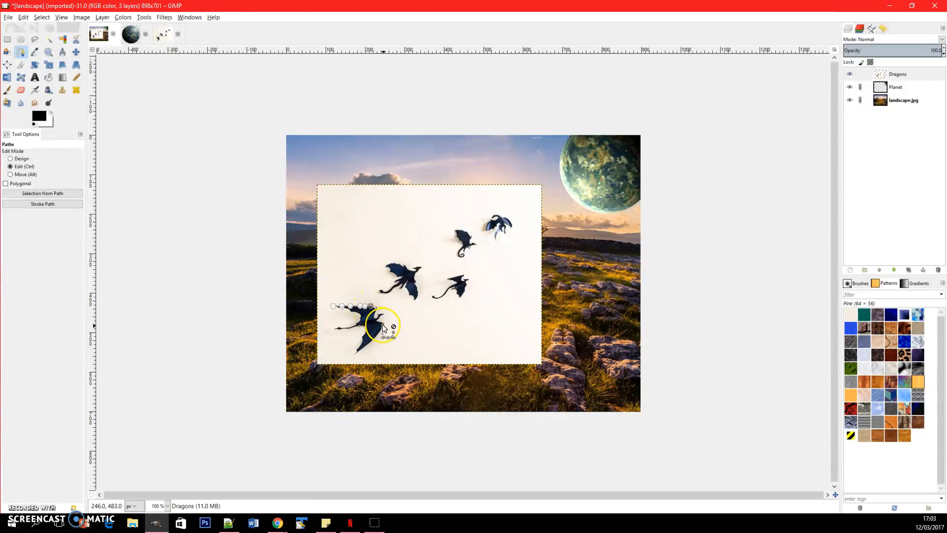
pyautogui.hotkey('ctrl', 'z')
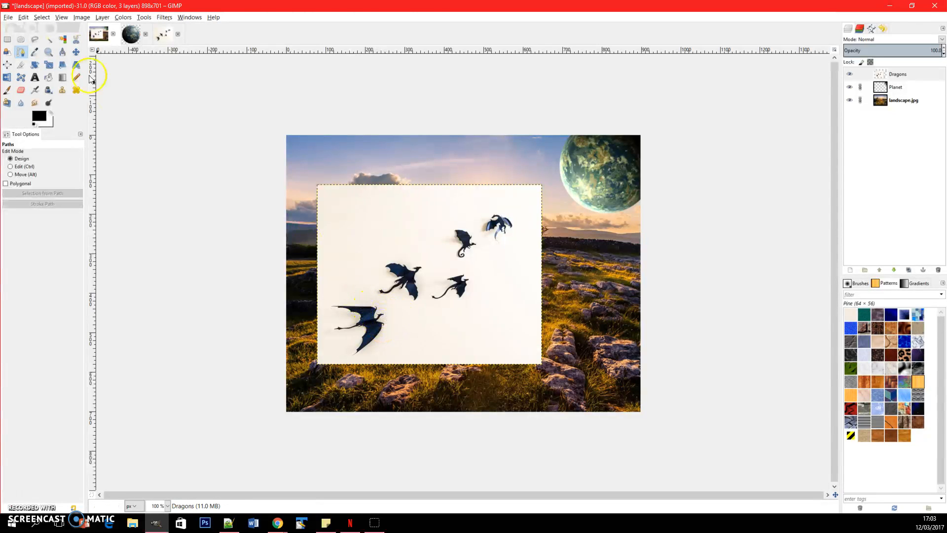
# Fuzzy-select the pale background of the Dragons layer up to the dragons' outlines and cut it out
pyautogui.click(48, 40)
pyautogui.click(360, 215)
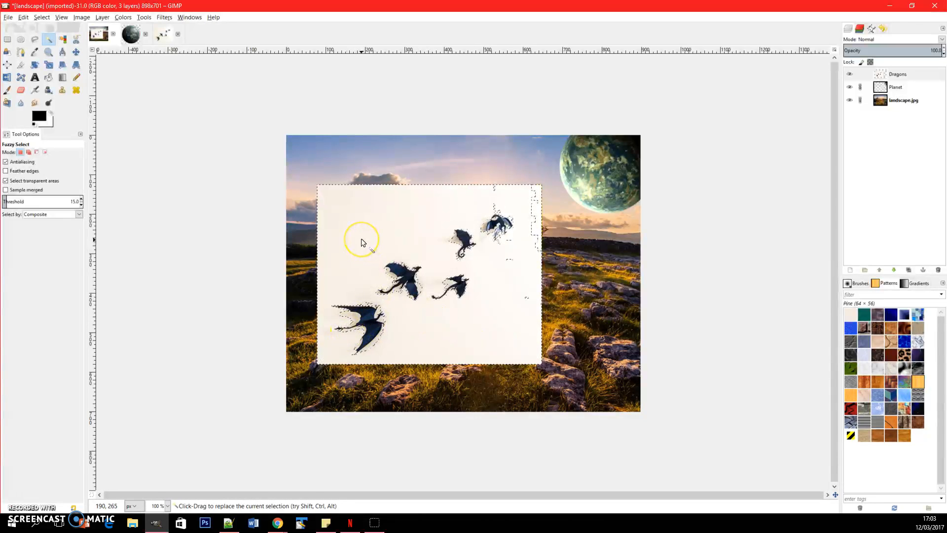
pyautogui.press('shift')
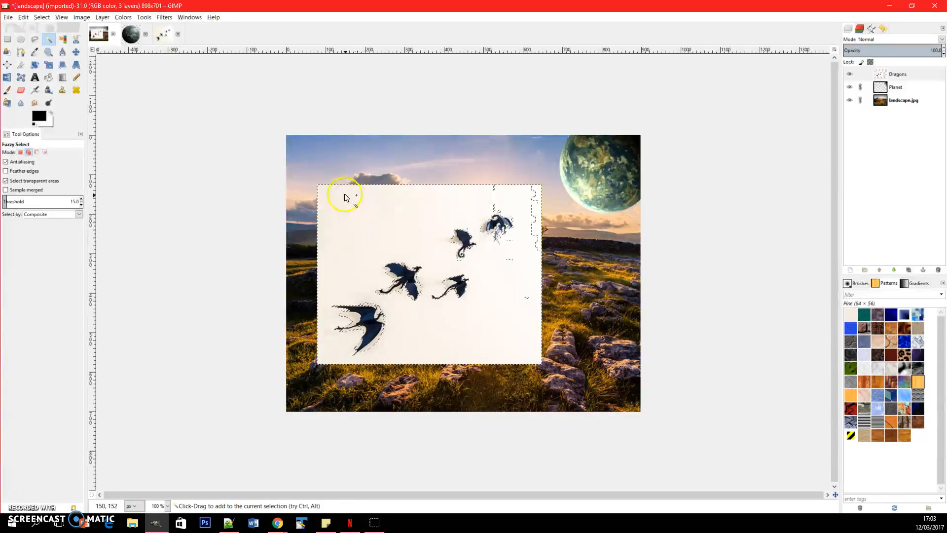
pyautogui.moveTo(342, 194); pyautogui.dragTo(345, 272)
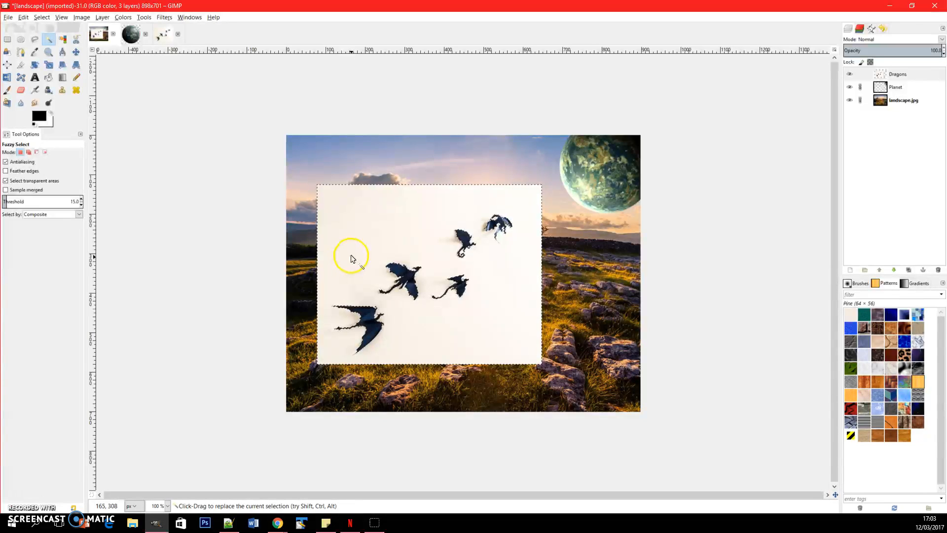
pyautogui.press('ctrl')
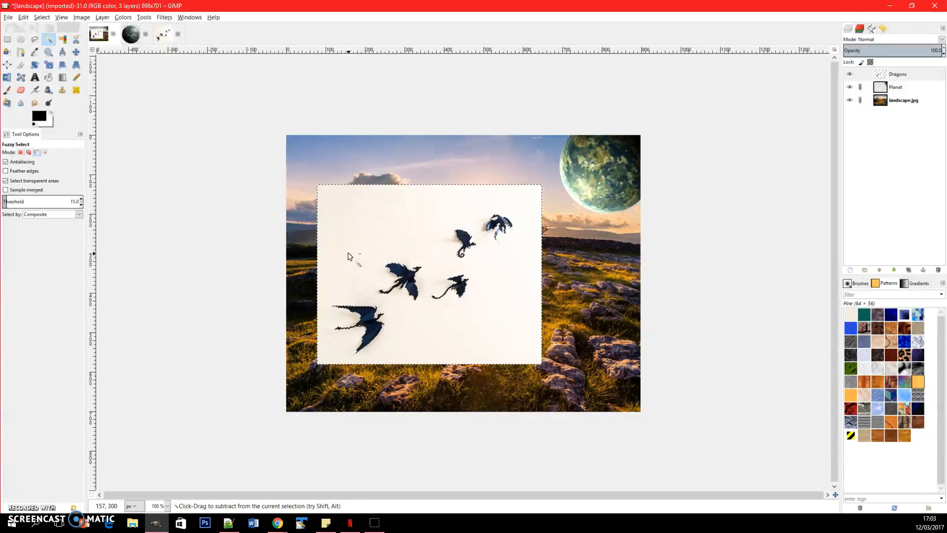
pyautogui.hotkey('ctrl', 'x')
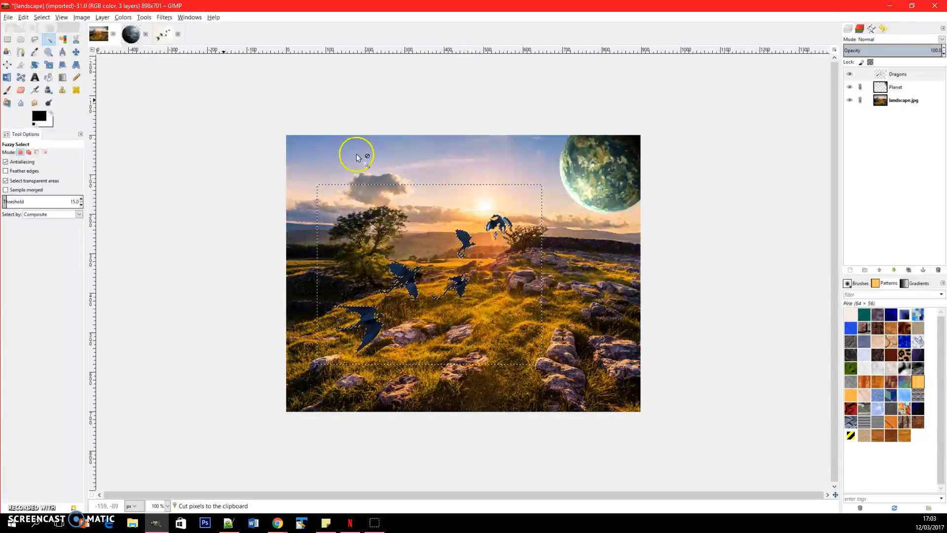
# Clear the selection and shift the Dragons layer slightly down and to the right
pyautogui.click(41, 17)
pyautogui.click(49, 40)
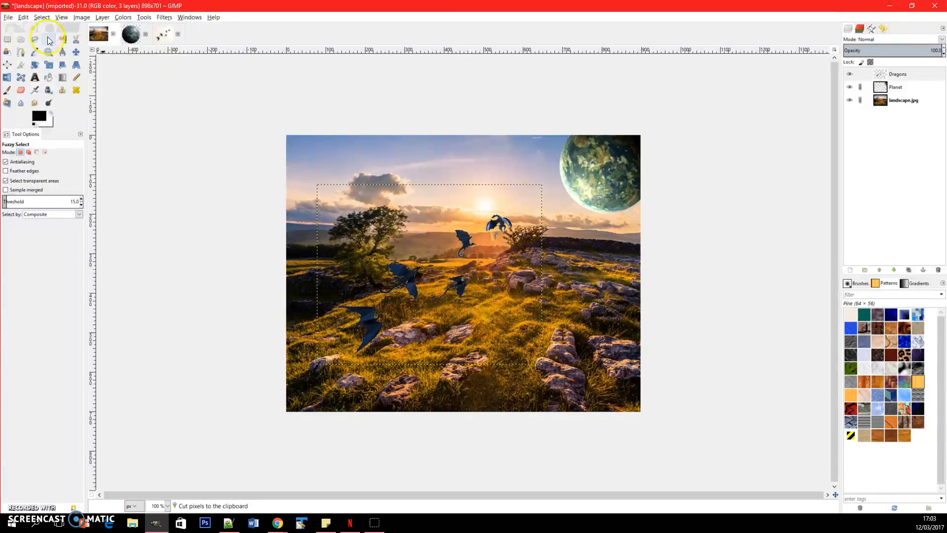
pyautogui.click(76, 51)
pyautogui.moveTo(409, 280)
pyautogui.mouseDown()
pyautogui.moveTo(411, 202)
pyautogui.moveTo(424, 322)
pyautogui.moveTo(421, 289)
pyautogui.mouseUp()
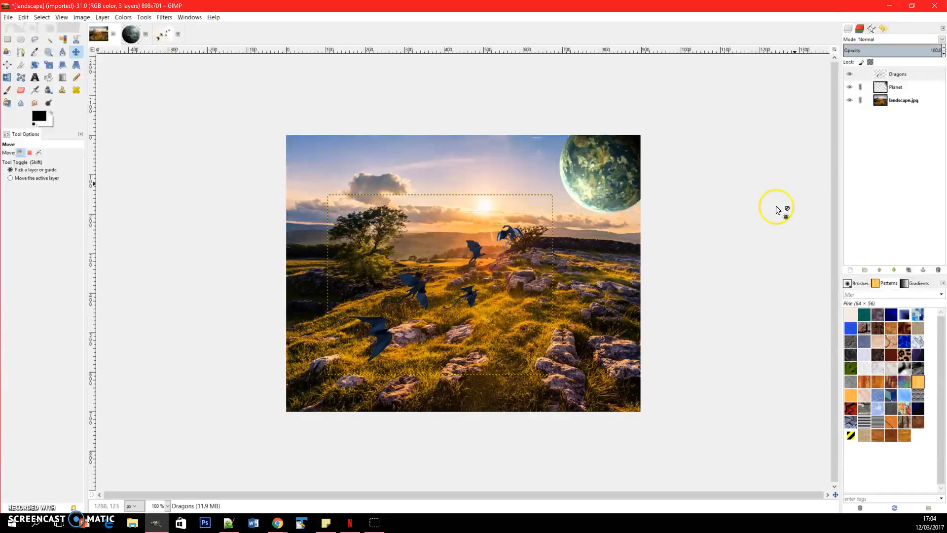
# Scale the Dragons layer to a width of 200 pixels and place it between the large tree and the sun
pyautogui.rightClick(888, 75)
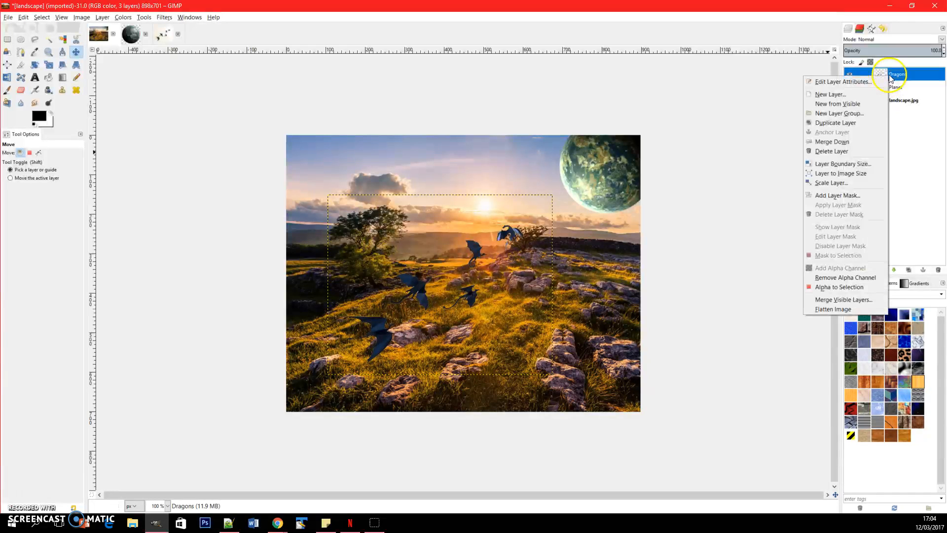
pyautogui.click(829, 183)
pyautogui.write('200')
pyautogui.click(841, 244)
pyautogui.moveTo(434, 287); pyautogui.dragTo(432, 236)
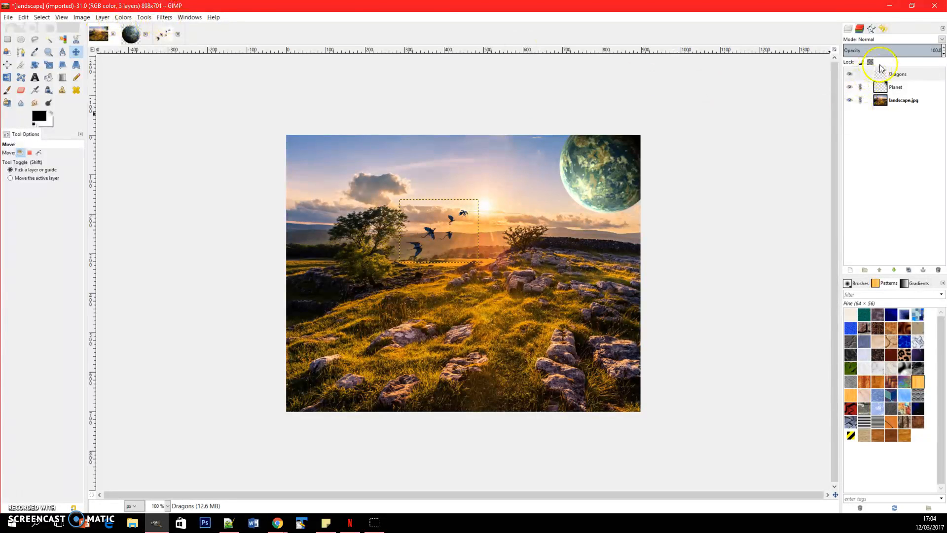
# Apply a linear Motion Blur with a length of 4 to the Dragons layer
pyautogui.click(898, 76)
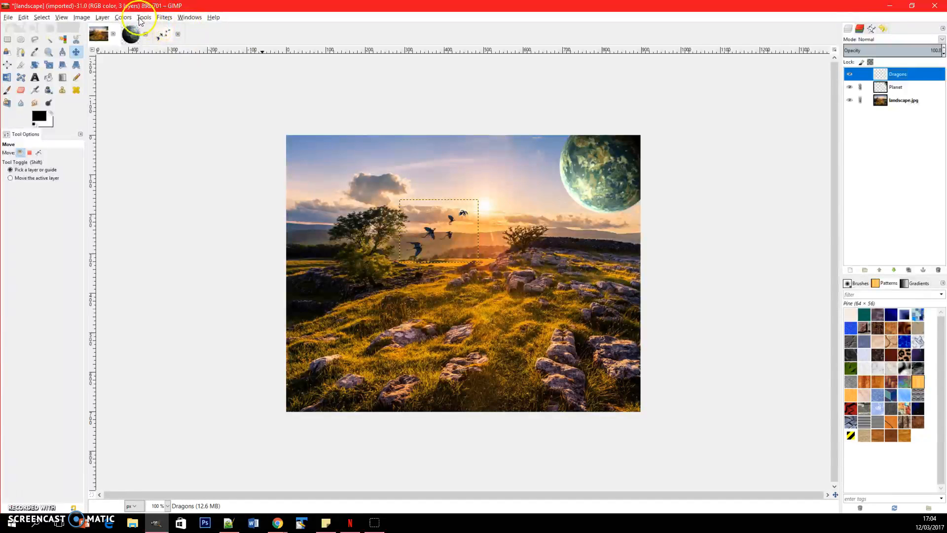
pyautogui.click(164, 17)
pyautogui.moveTo(178, 68)
pyautogui.click(339, 88)
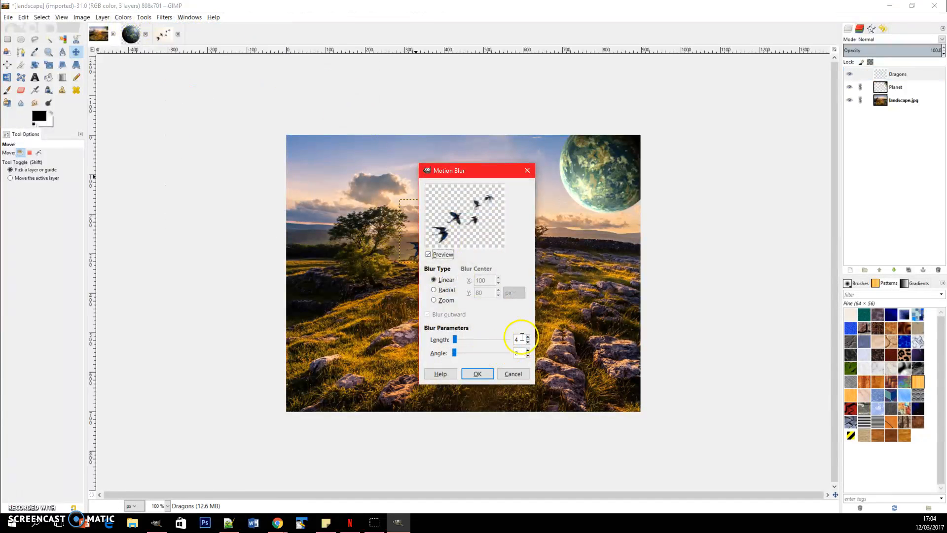
pyautogui.click(521, 339)
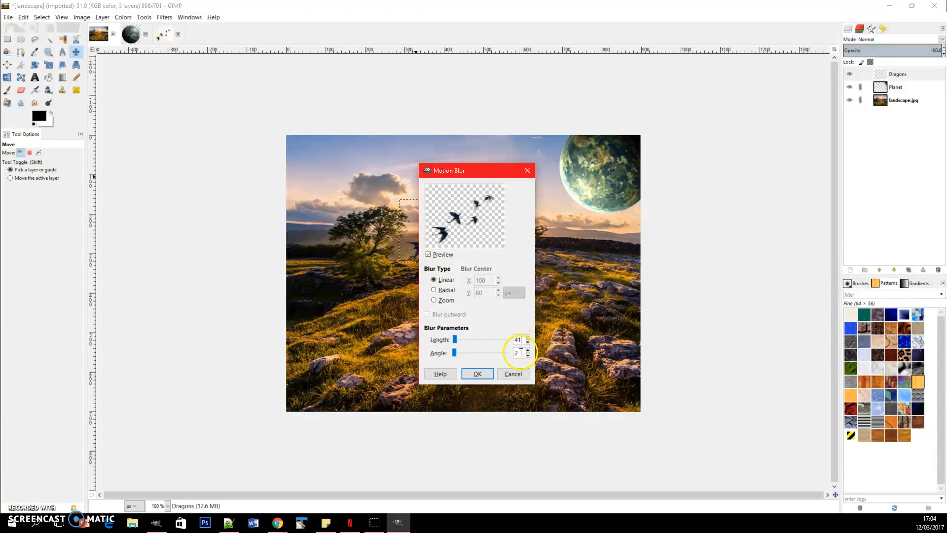
pyautogui.write('1')
pyautogui.click(518, 356)
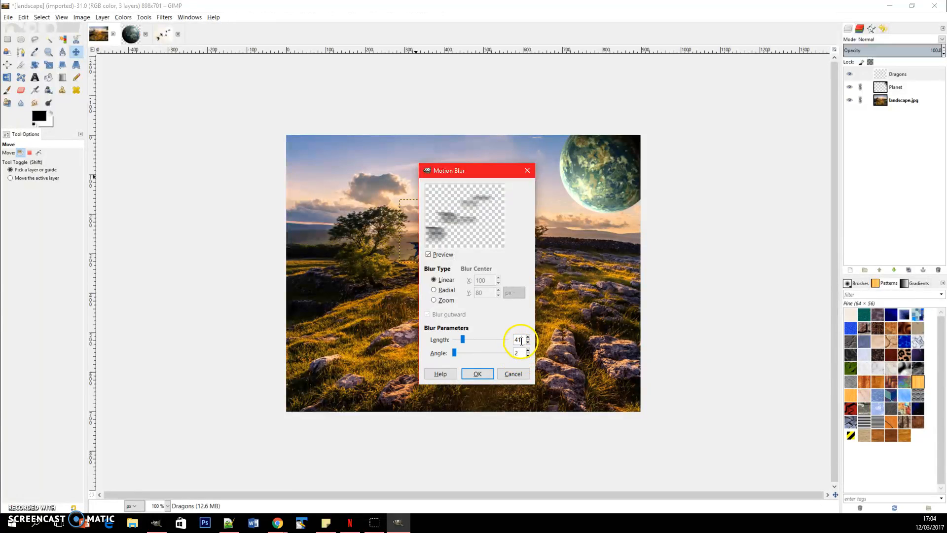
pyautogui.write('4')
pyautogui.click(477, 373)
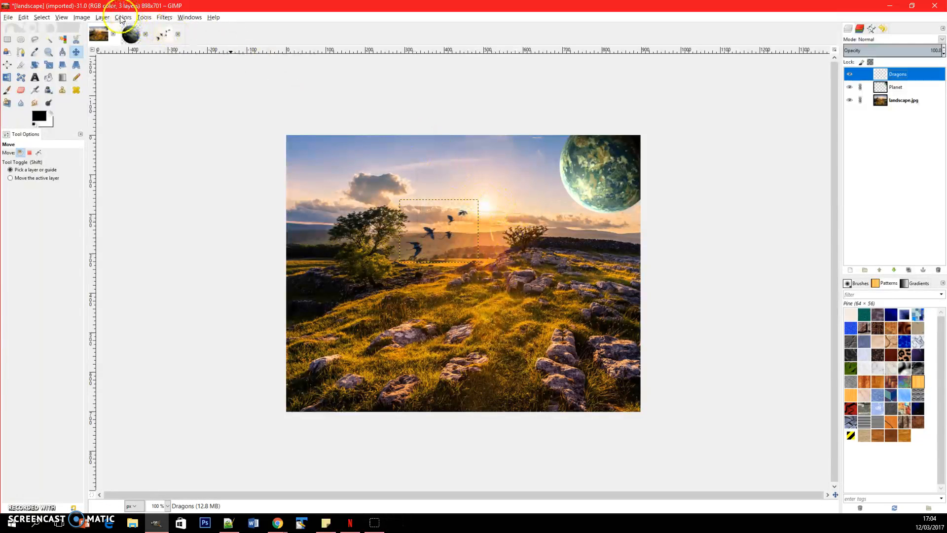
# Start Lighting Effects on the Dragons layer, with the light source at the layer's upper-right corner and a shorter observer distance
pyautogui.click(168, 18)
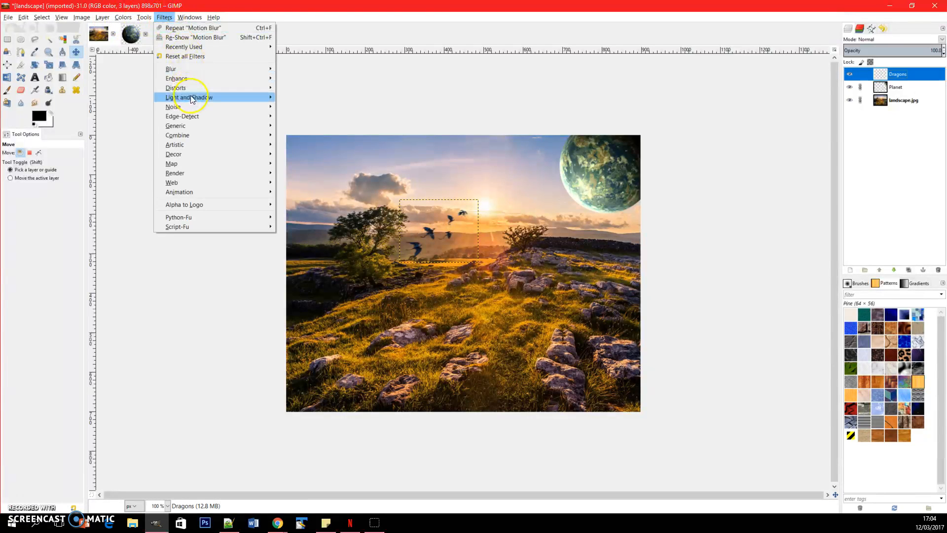
pyautogui.moveTo(242, 99)
pyautogui.click(307, 119)
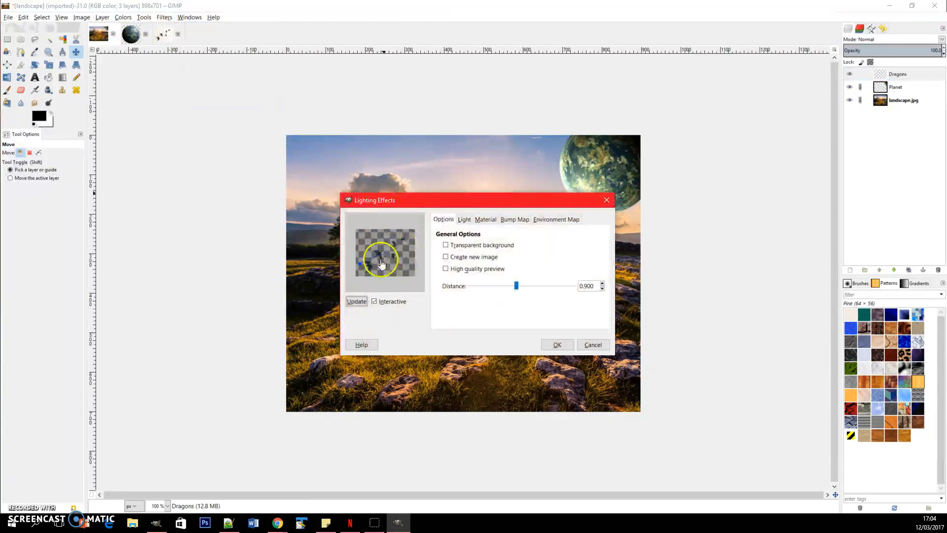
pyautogui.moveTo(385, 219); pyautogui.dragTo(409, 224)
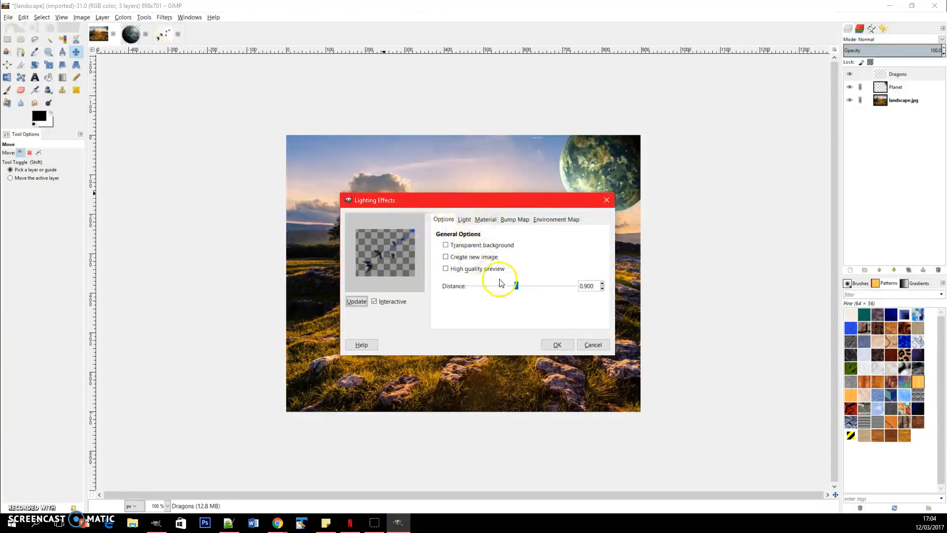
pyautogui.moveTo(516, 289); pyautogui.dragTo(498, 286)
# Change the light source colour for the dragons to the saturated yellow fcff14
pyautogui.click(482, 220)
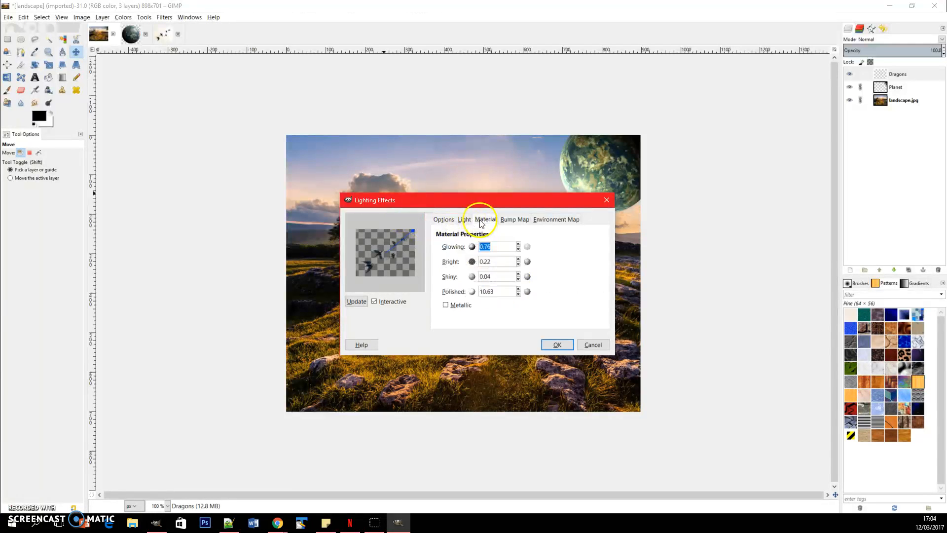
pyautogui.click(464, 219)
pyautogui.click(493, 270)
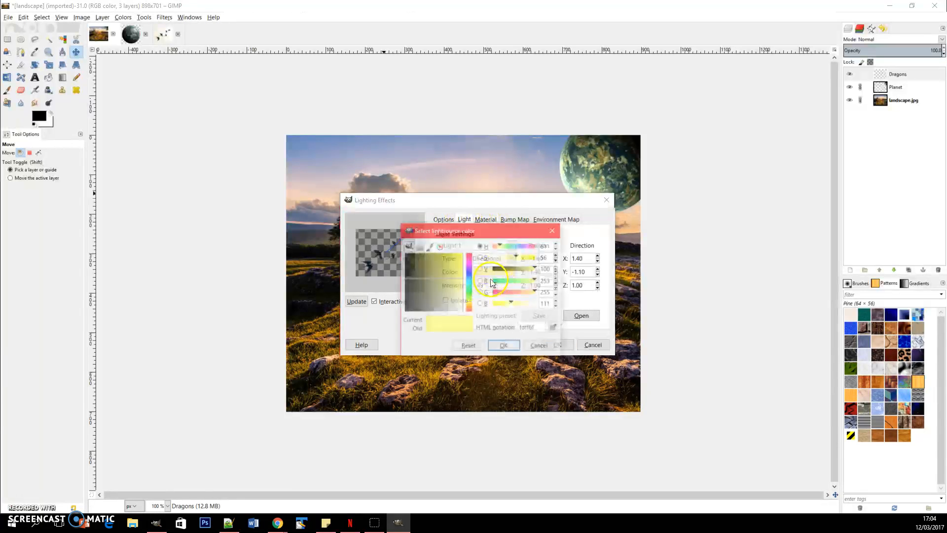
pyautogui.moveTo(455, 281); pyautogui.dragTo(460, 255)
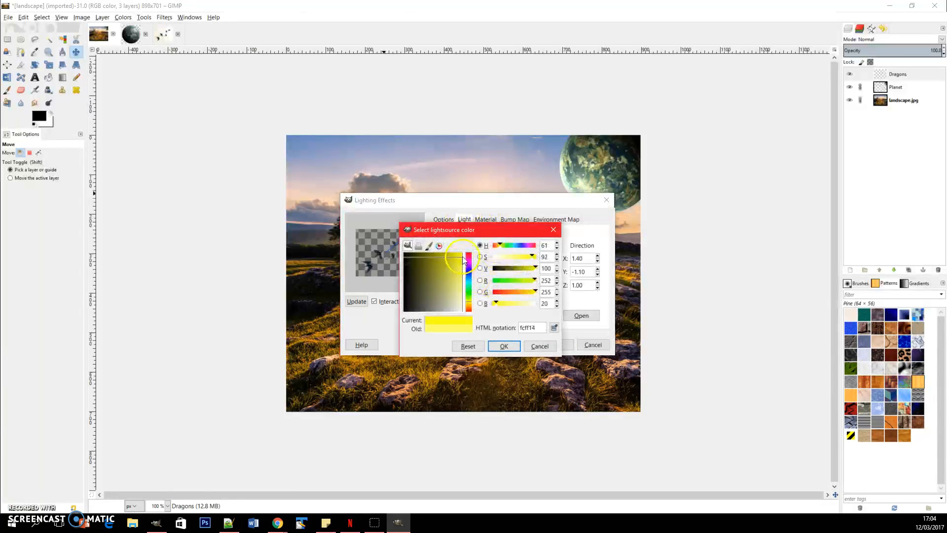
pyautogui.click(503, 346)
# Set the lighting material to Glowing 0.91 and Bright 0.51, and apply the effect to the Dragons layer
pyautogui.click(486, 220)
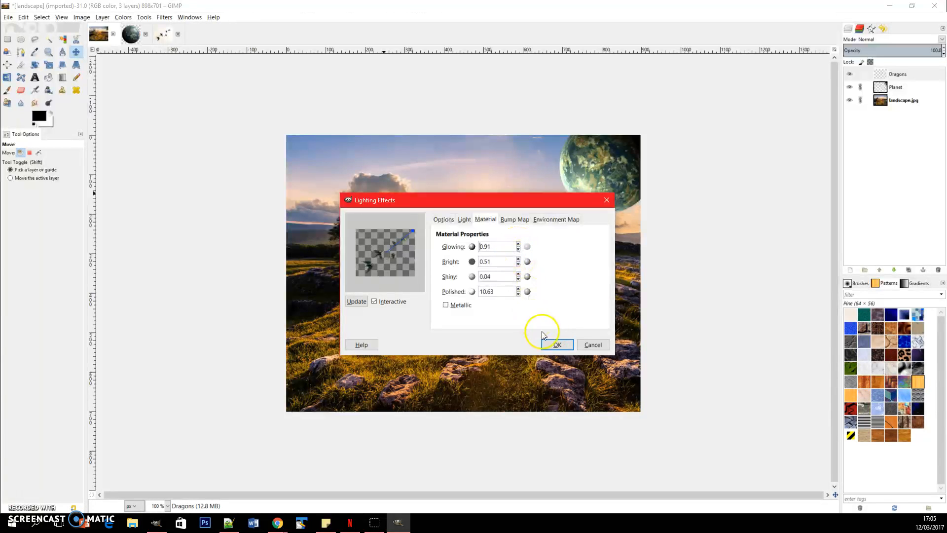
pyautogui.click(553, 347)
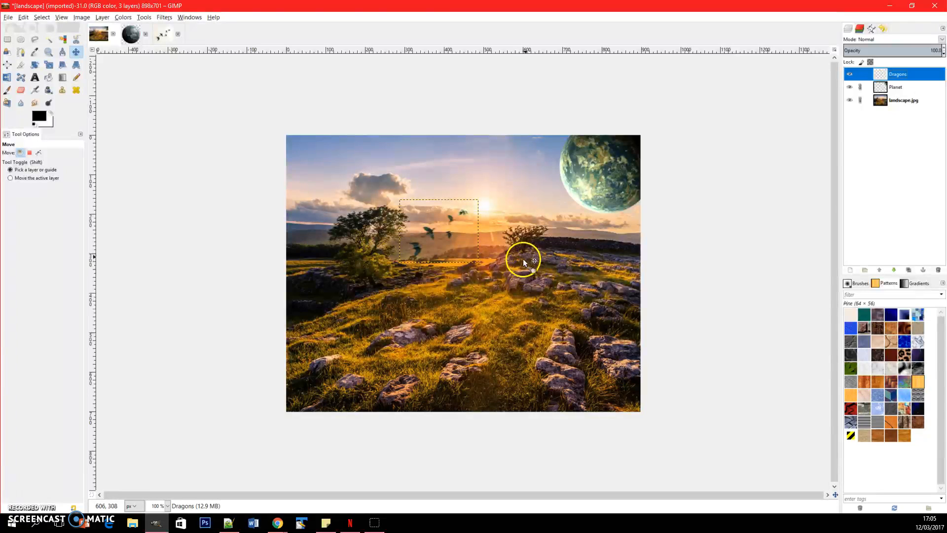